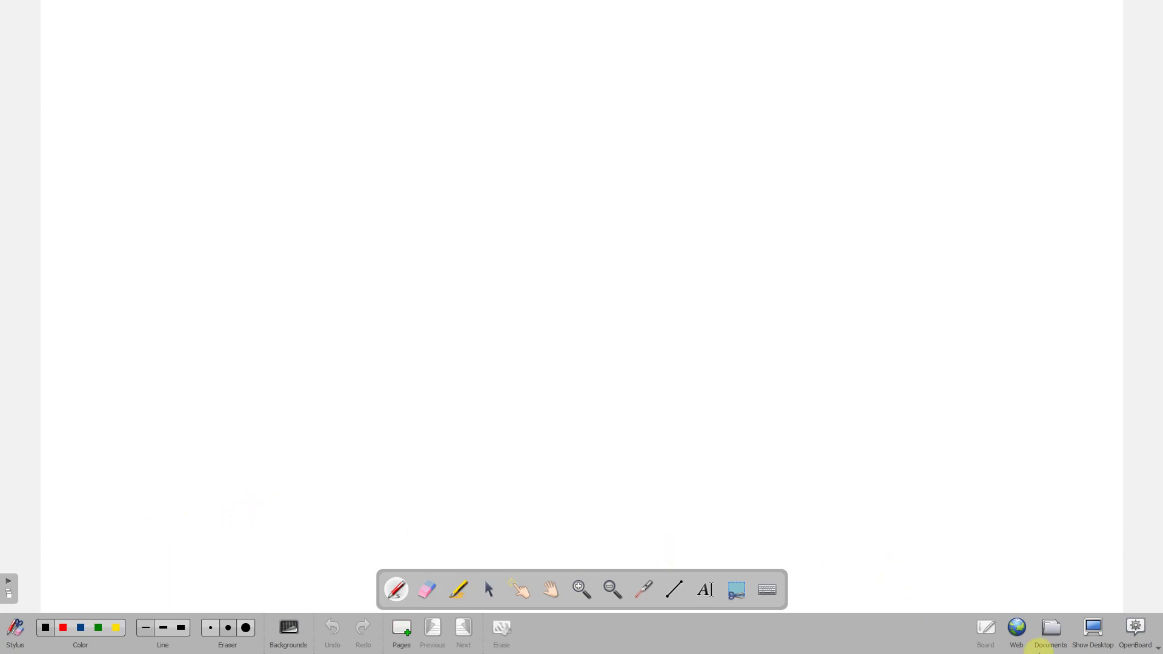
Step: In Documents, delete the old H046-01 QP Jun16 document and select the 23/10/2017 14:40 document
click(1054, 630)
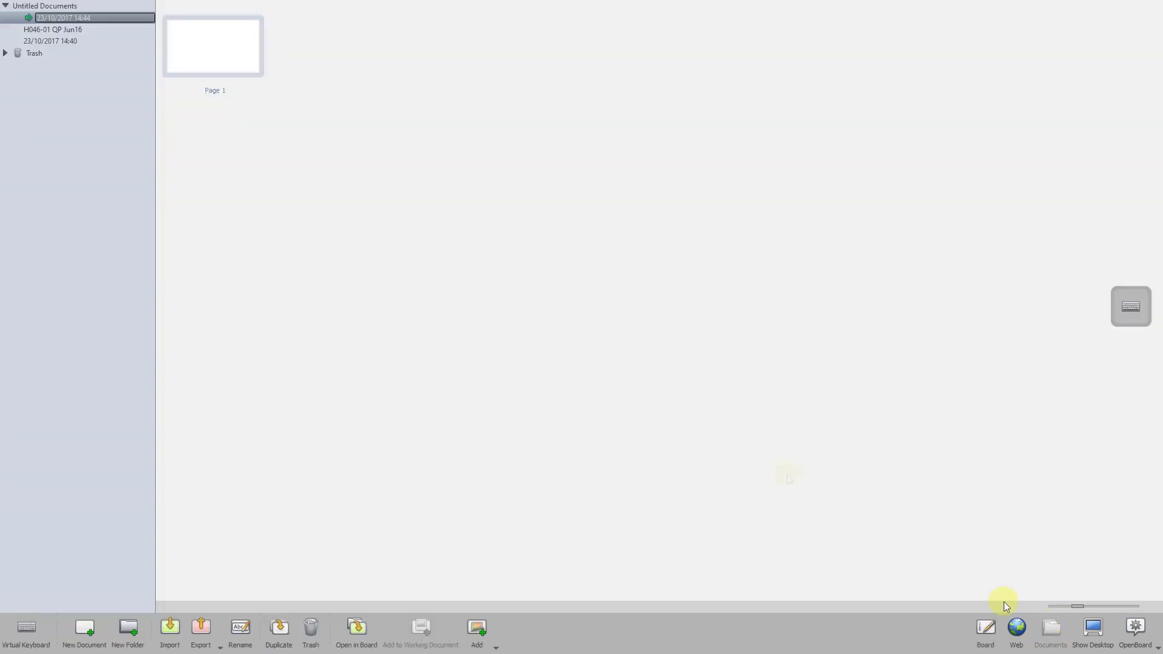
click(55, 29)
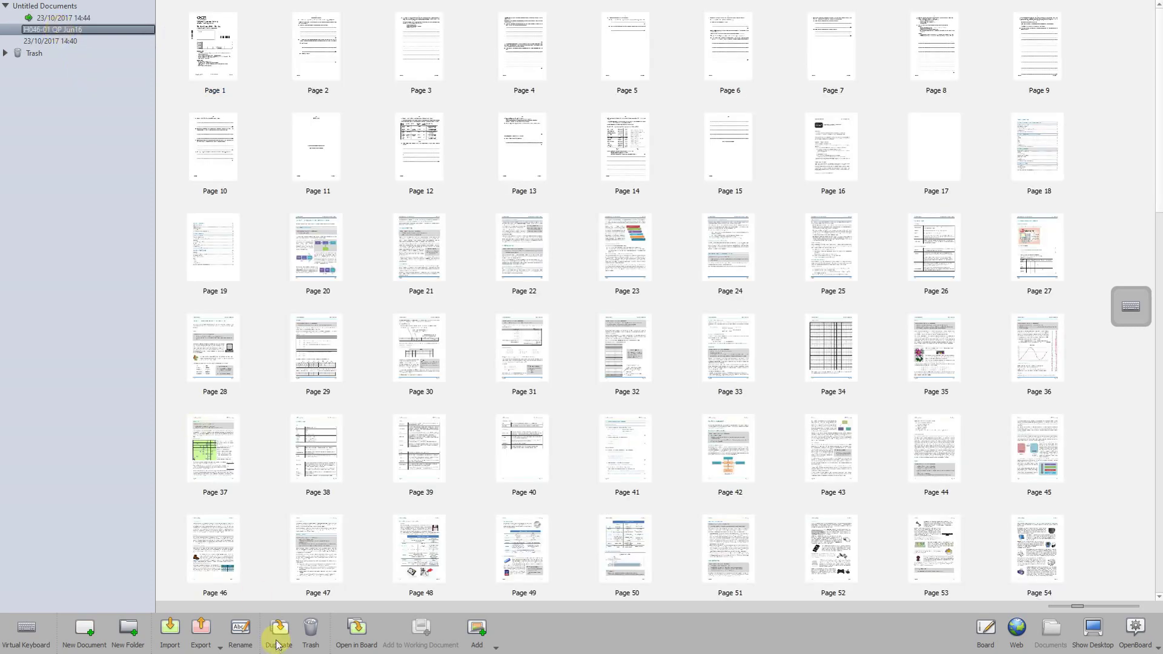
click(311, 627)
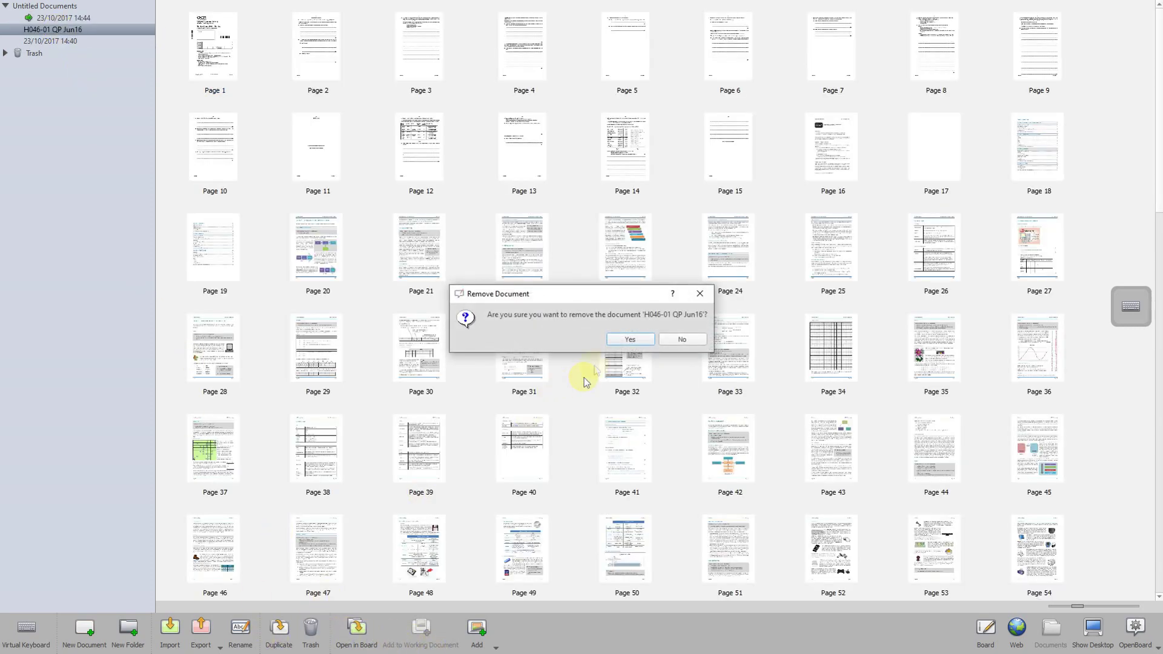
click(629, 339)
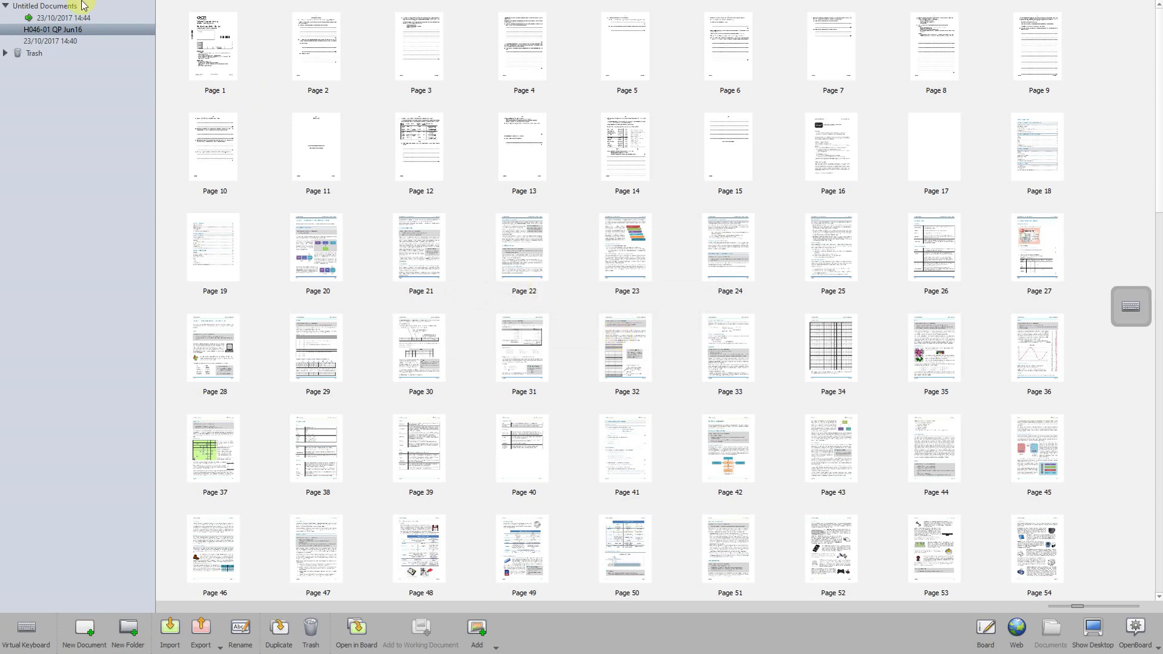
click(48, 30)
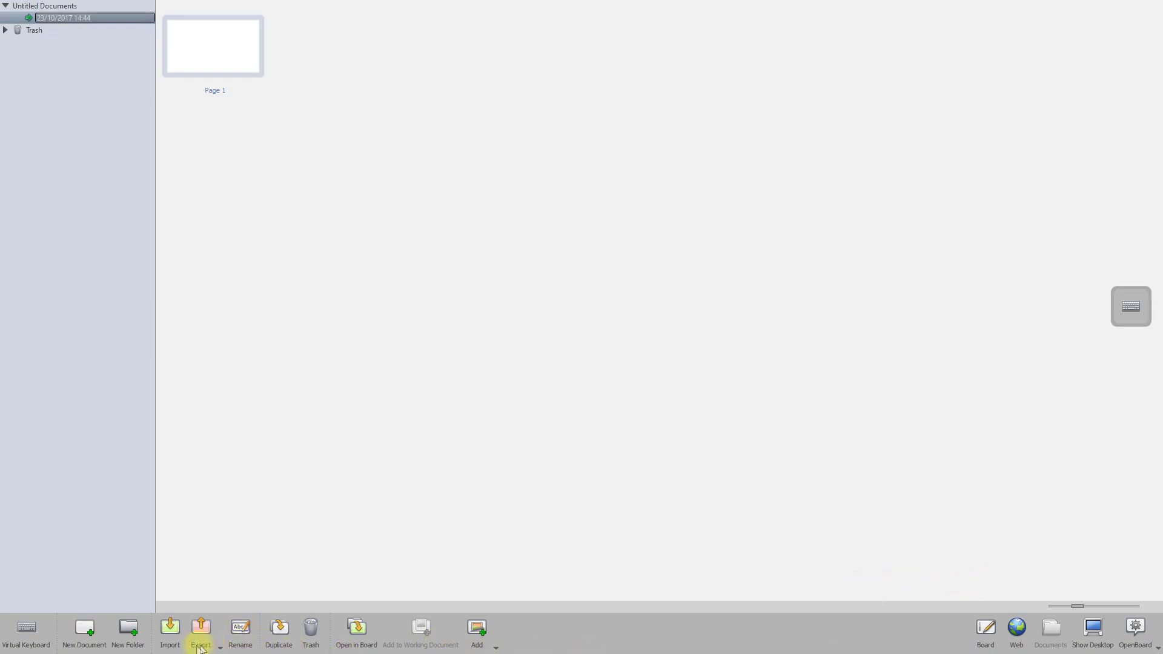
Step: Import H046-01 QP Jun16.pdf as a document and go to its page 4
click(176, 636)
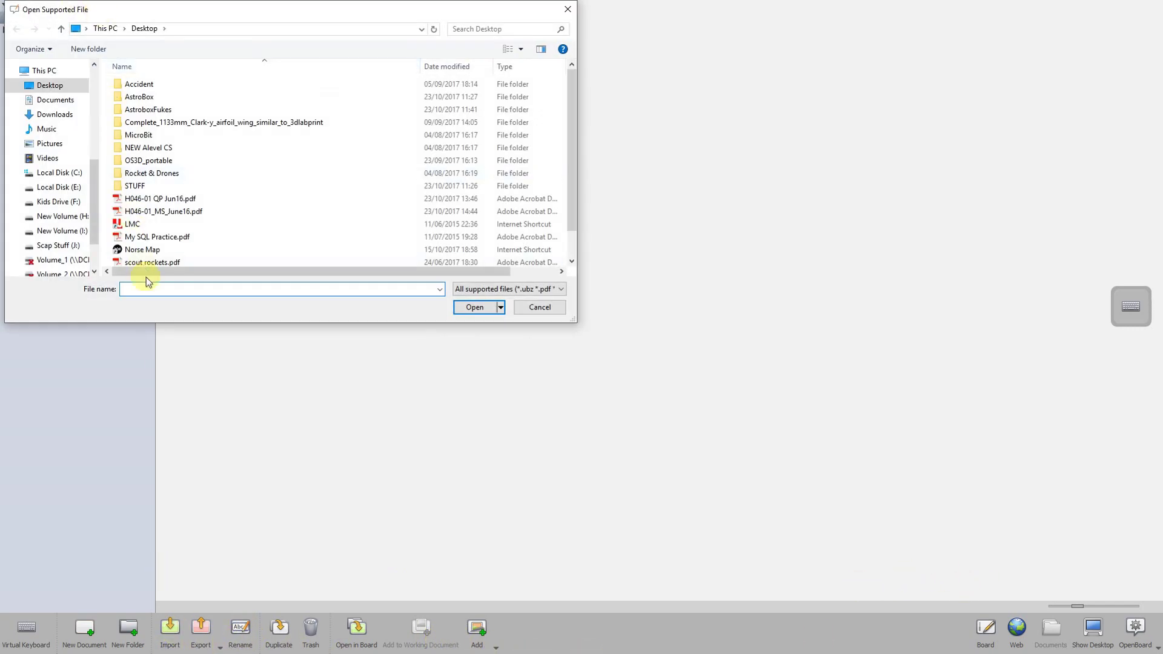
click(160, 198)
click(474, 307)
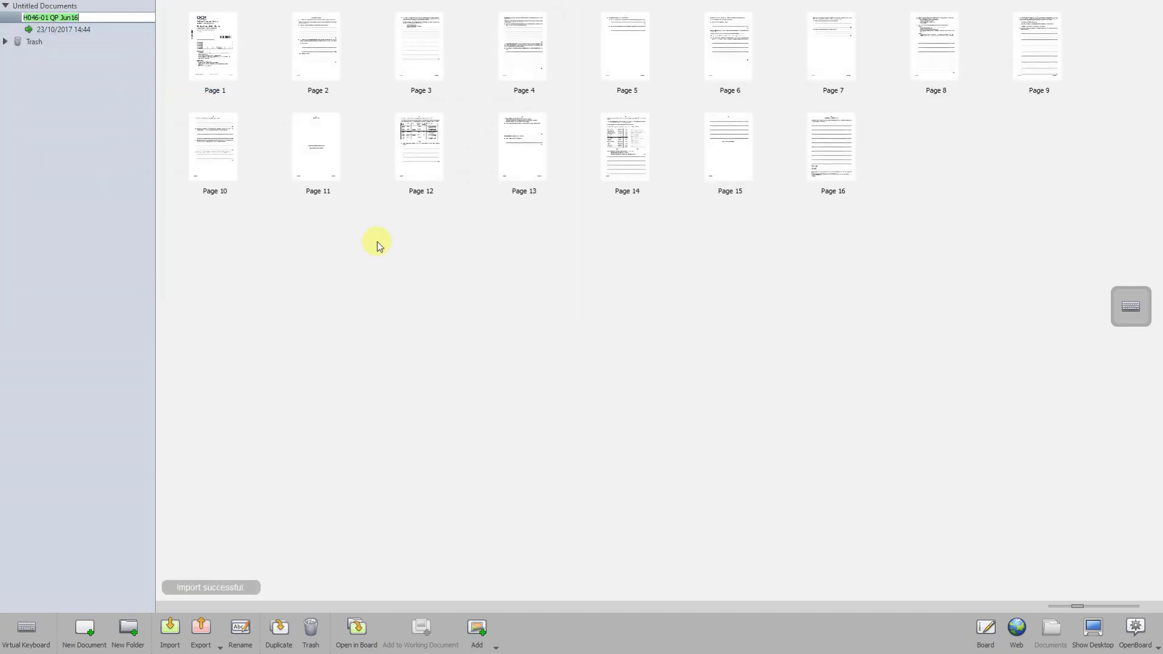
double_click(226, 55)
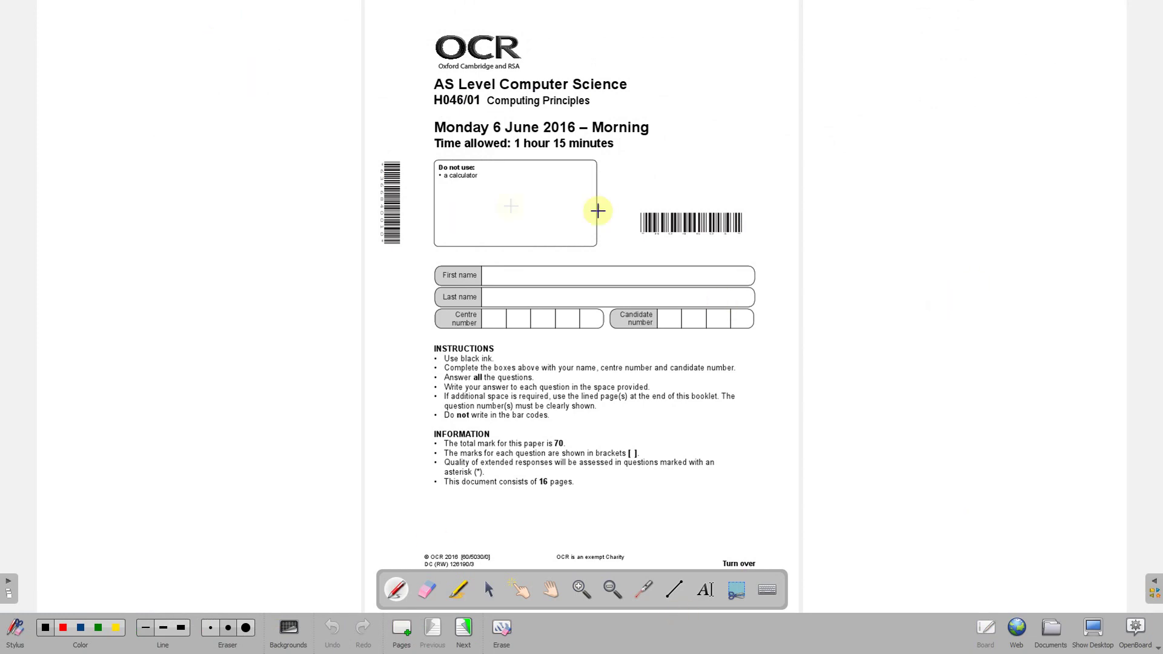
click(465, 630)
click(465, 630)
click(464, 630)
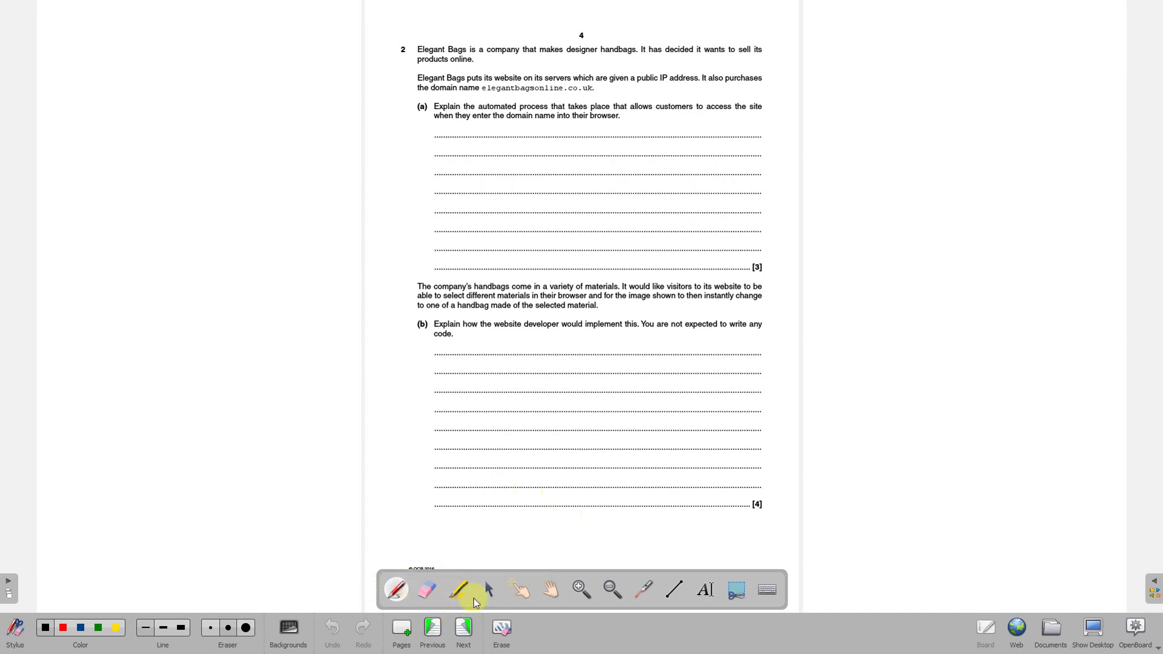
Step: Highlight the [3] mark of question 2(a) and add a test text box on a part (a) answer line
click(462, 592)
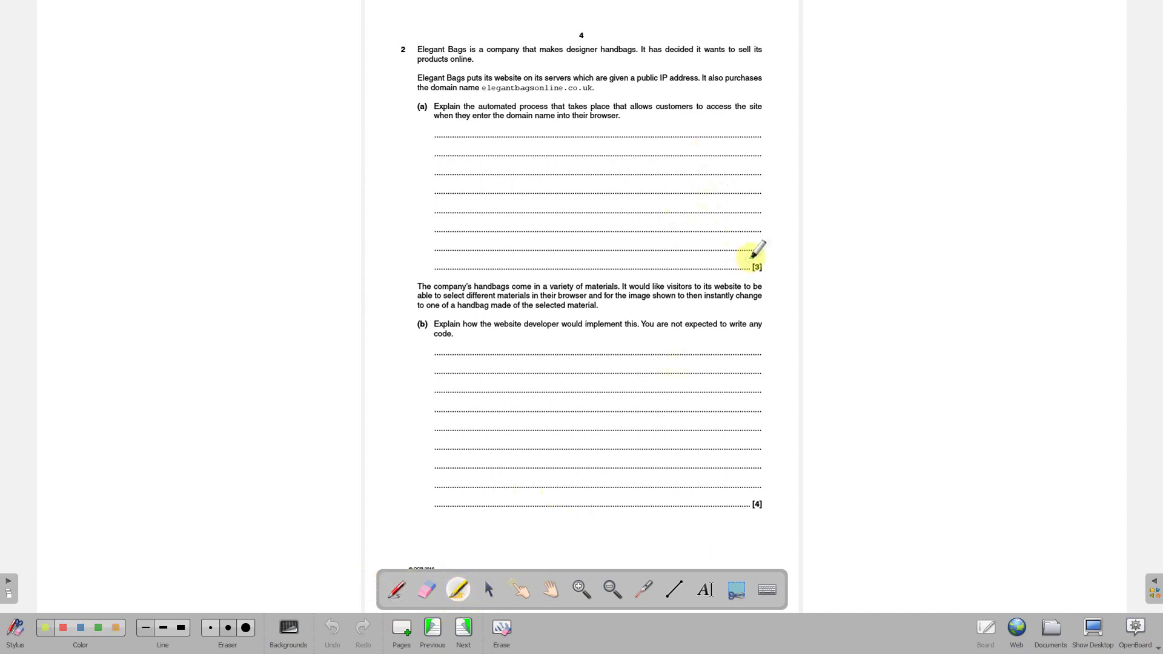
drag(747, 268, 763, 267)
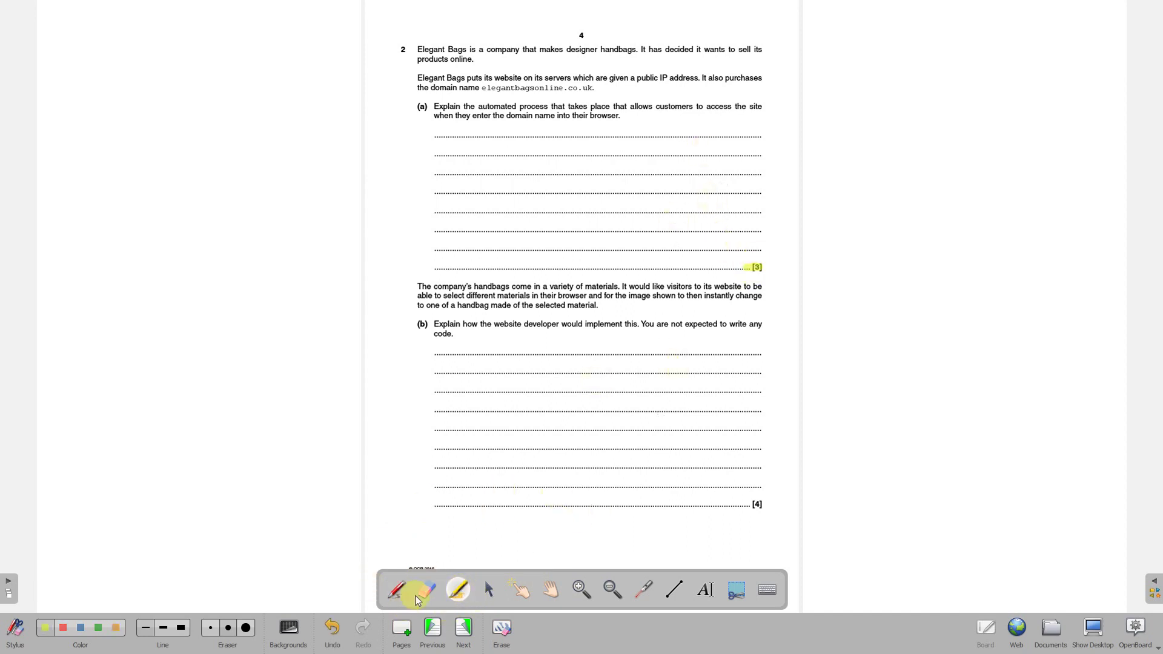
click(706, 589)
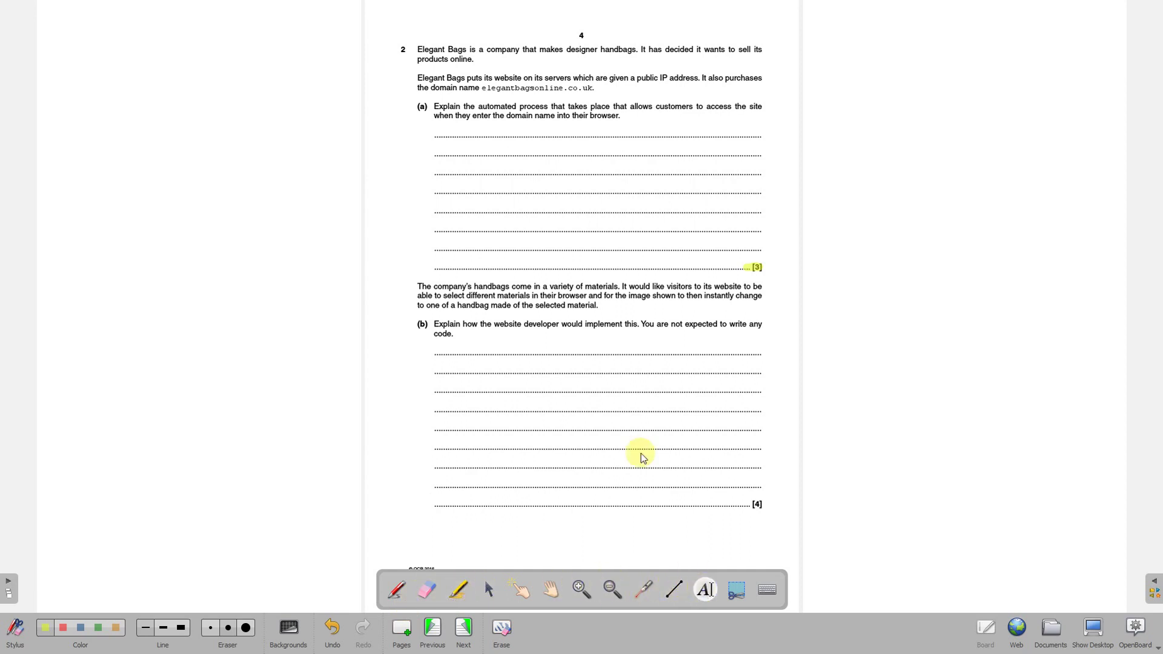
click(438, 175)
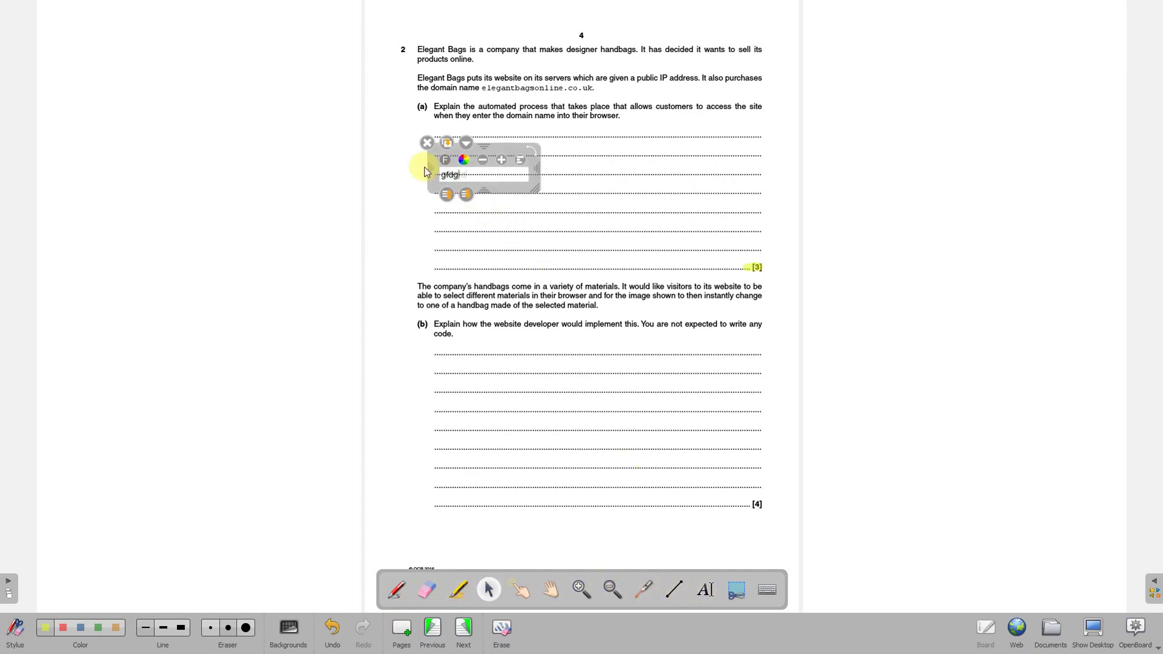
click(521, 239)
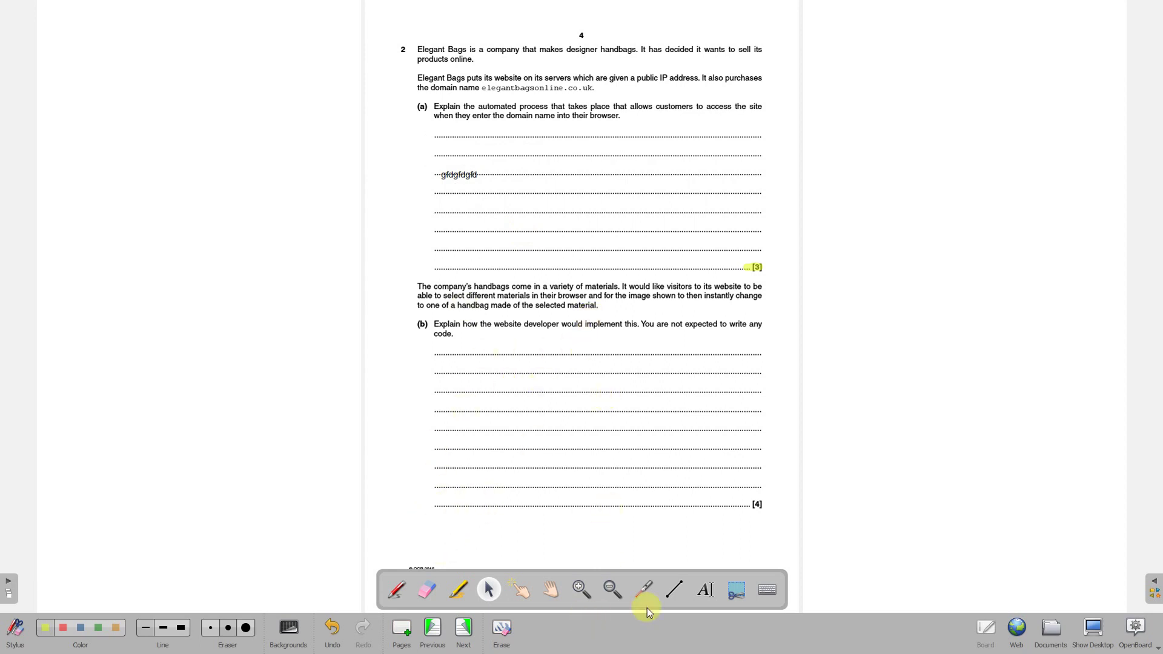
Step: Insert H046-01_MS_June16.pdf pages after page 16, then select the page 19 annotations page
click(1051, 632)
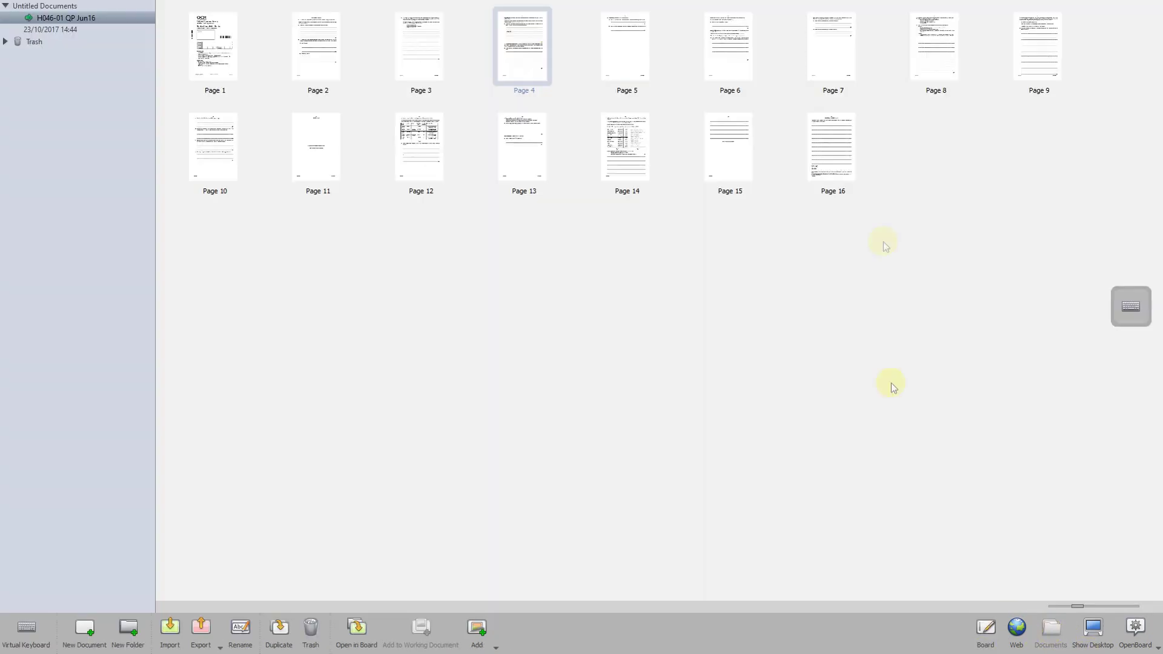
click(829, 142)
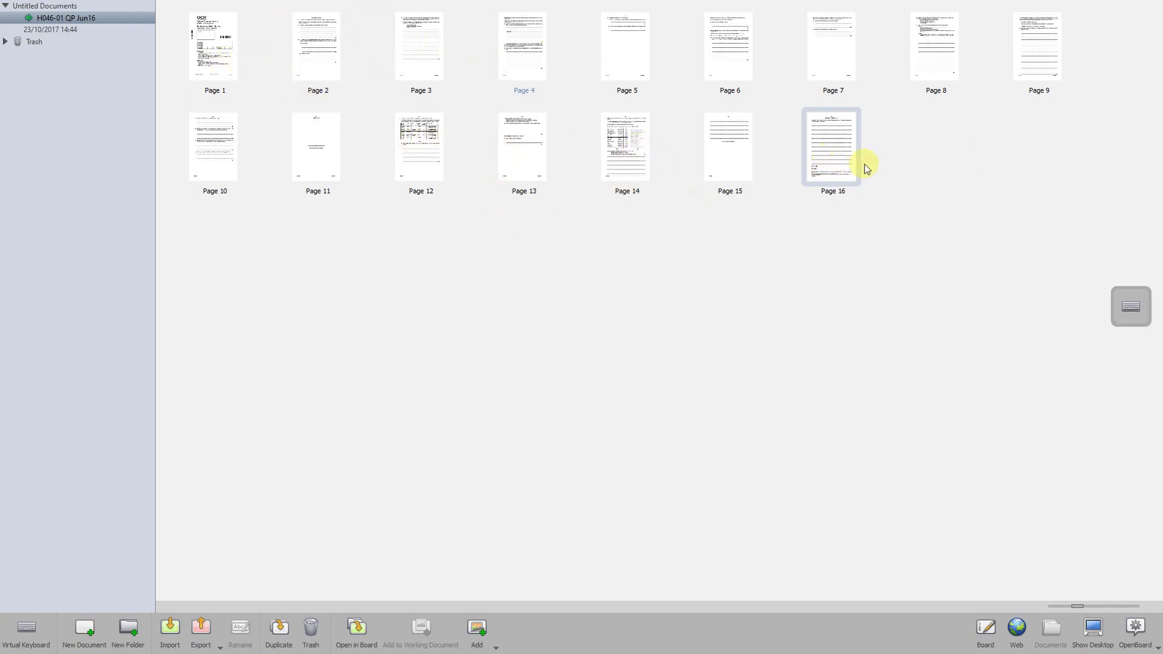
click(496, 649)
click(503, 608)
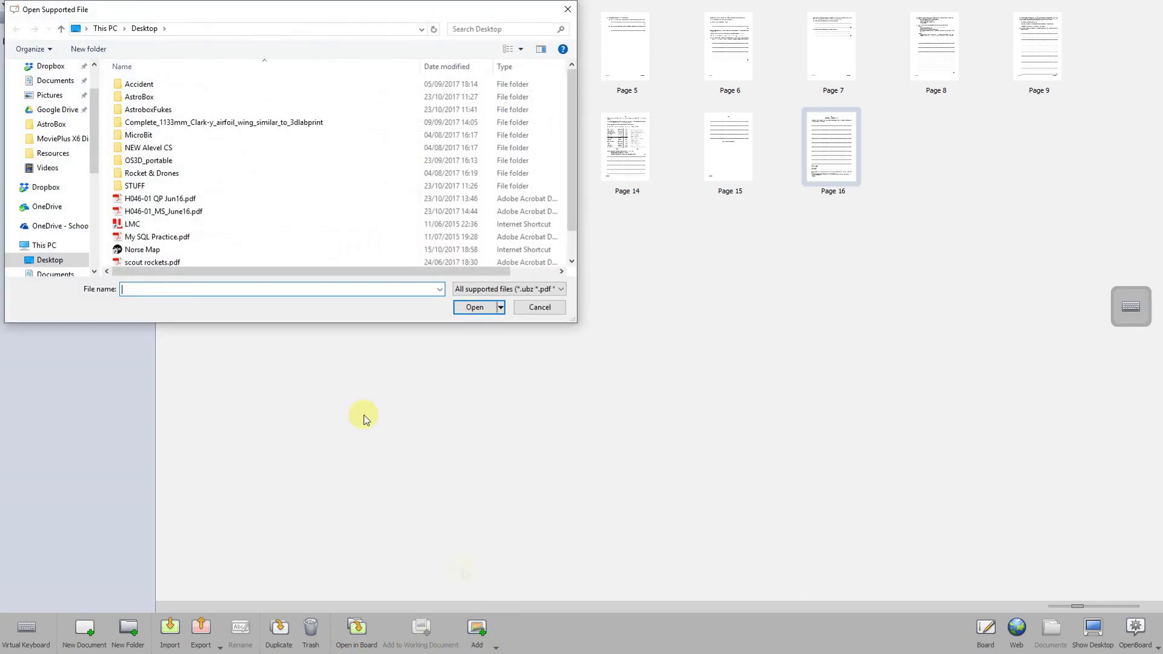
click(148, 212)
click(469, 308)
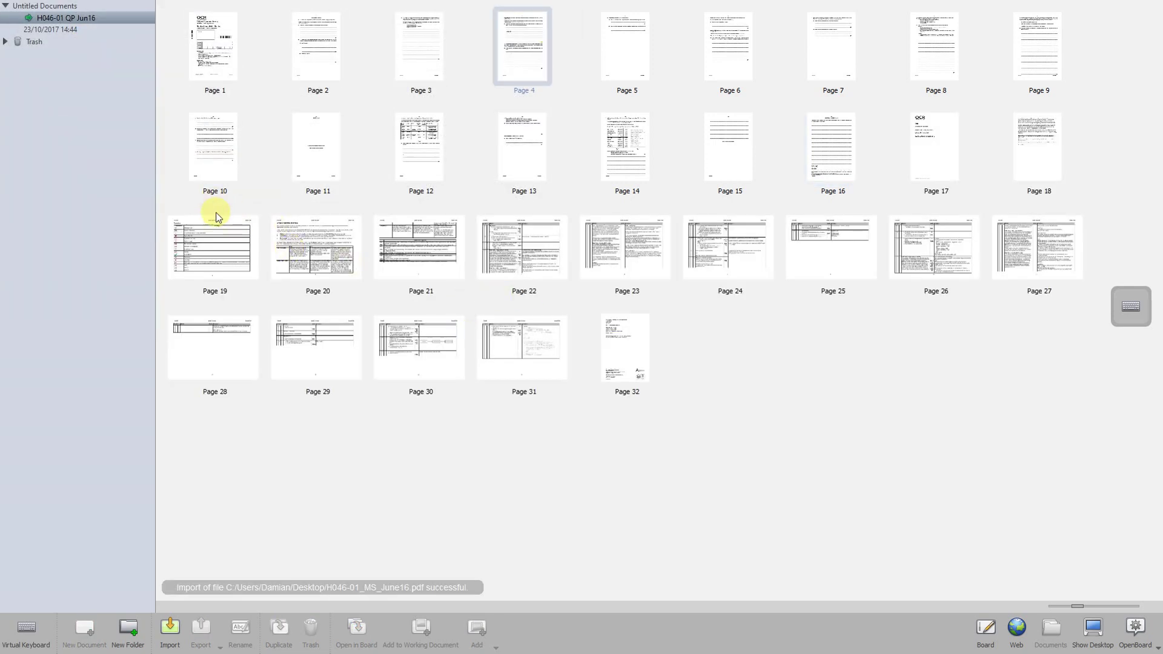
click(209, 258)
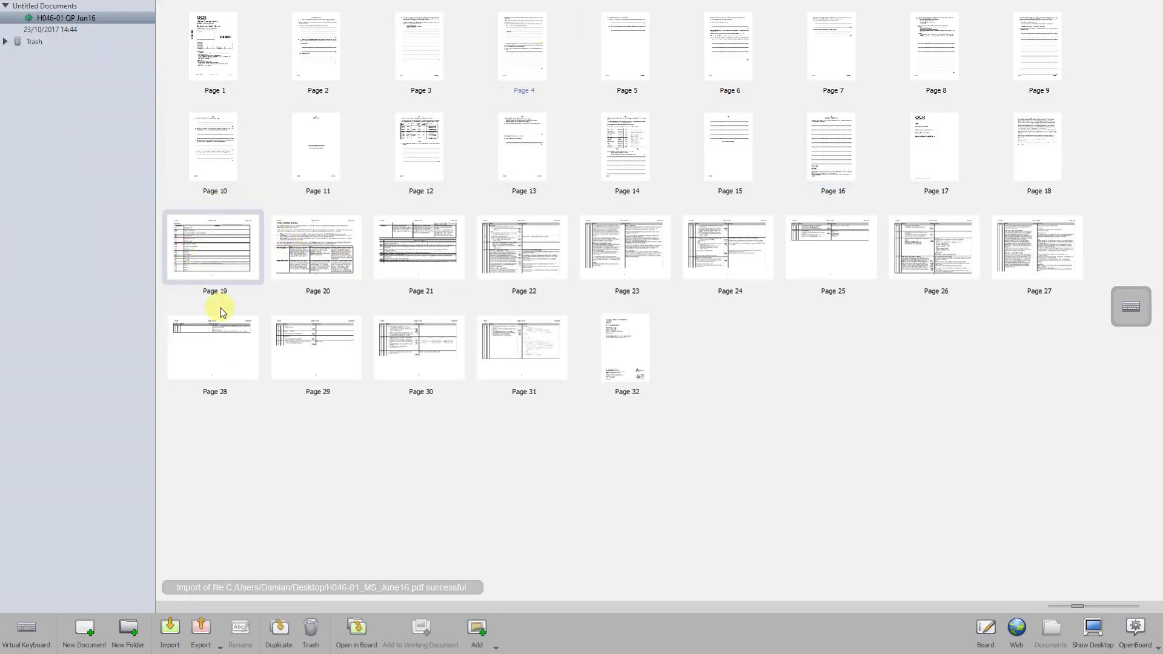
Step: Preview page 19, then delete the extra final page so the document has 30 pages
double_click(208, 247)
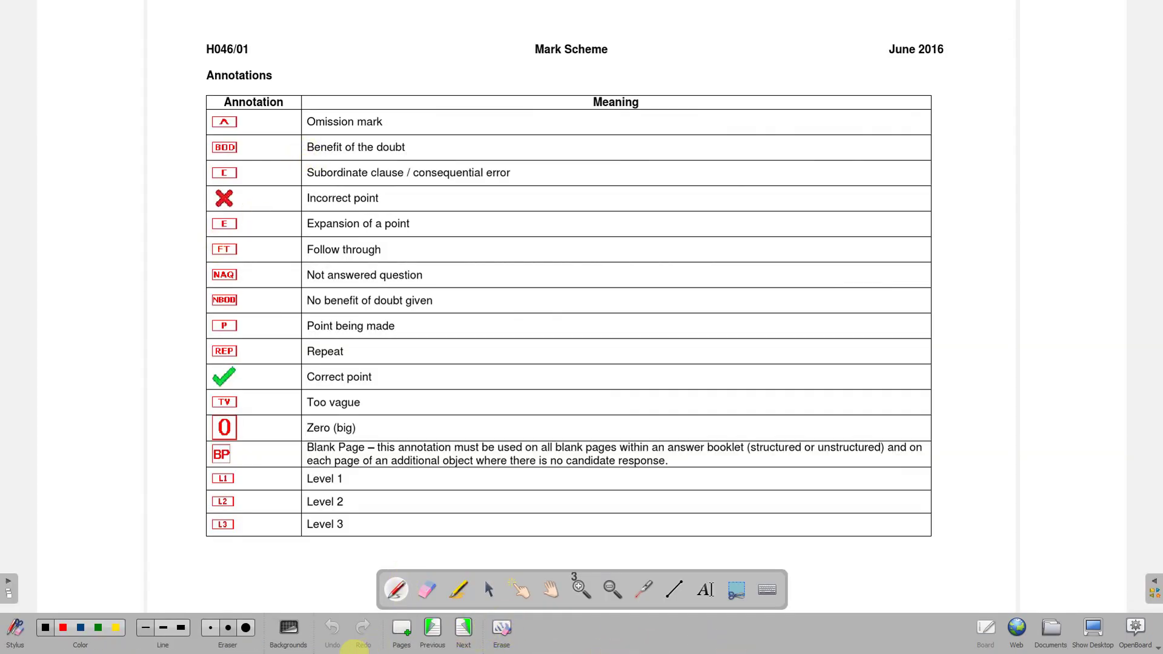
click(1051, 633)
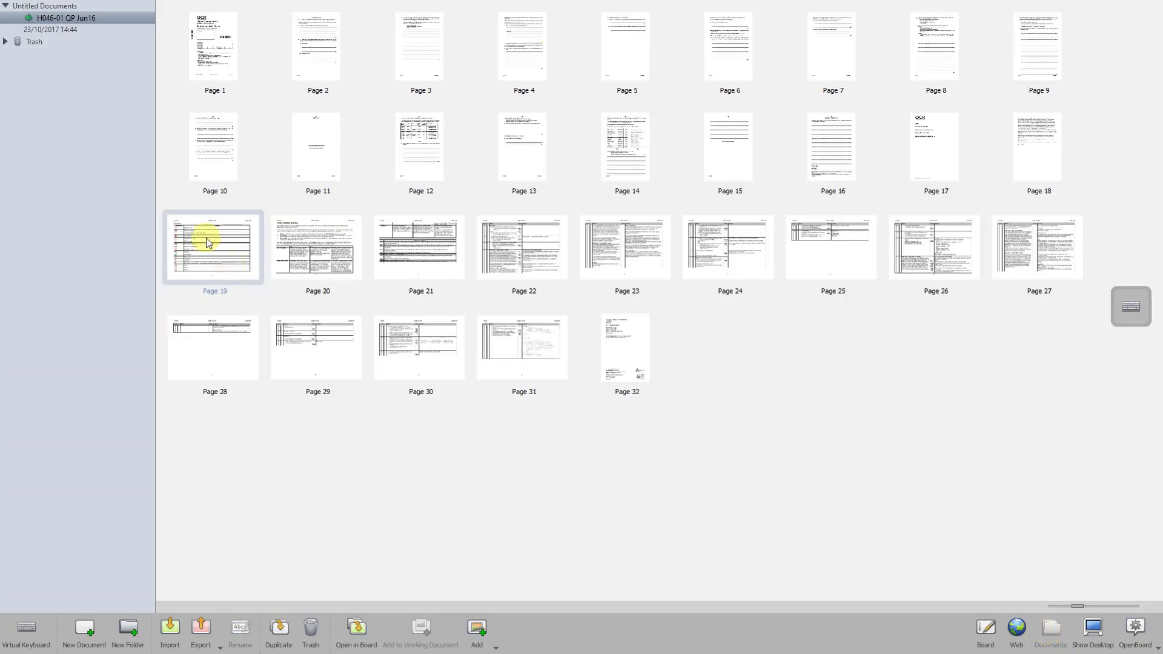
click(312, 630)
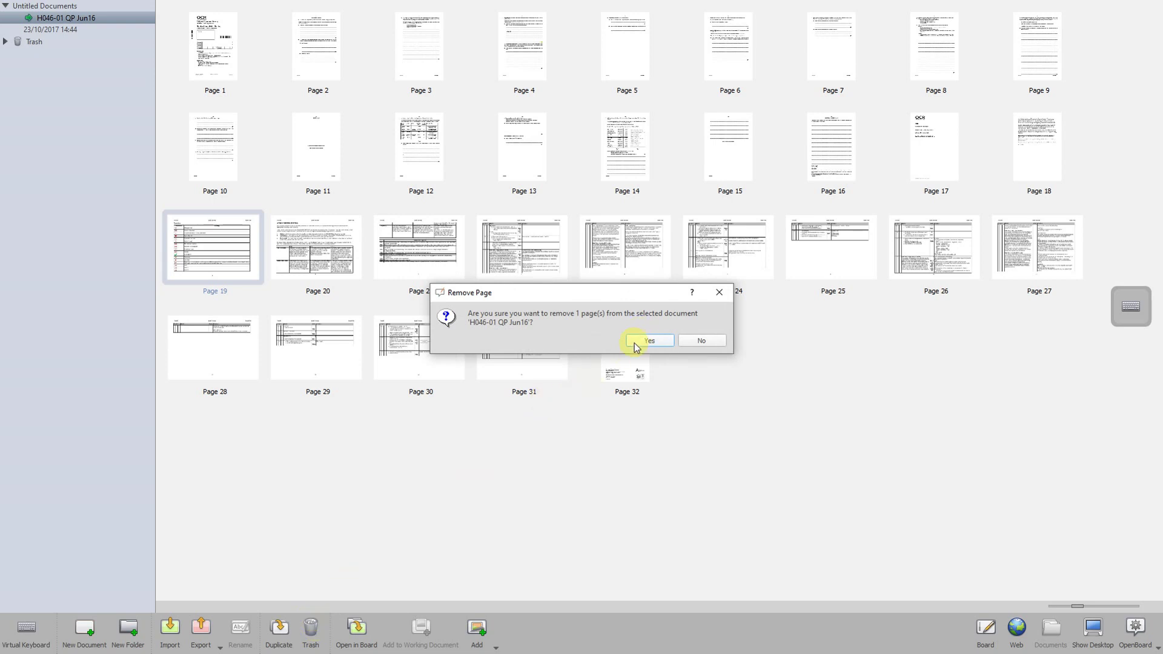
click(635, 347)
click(512, 358)
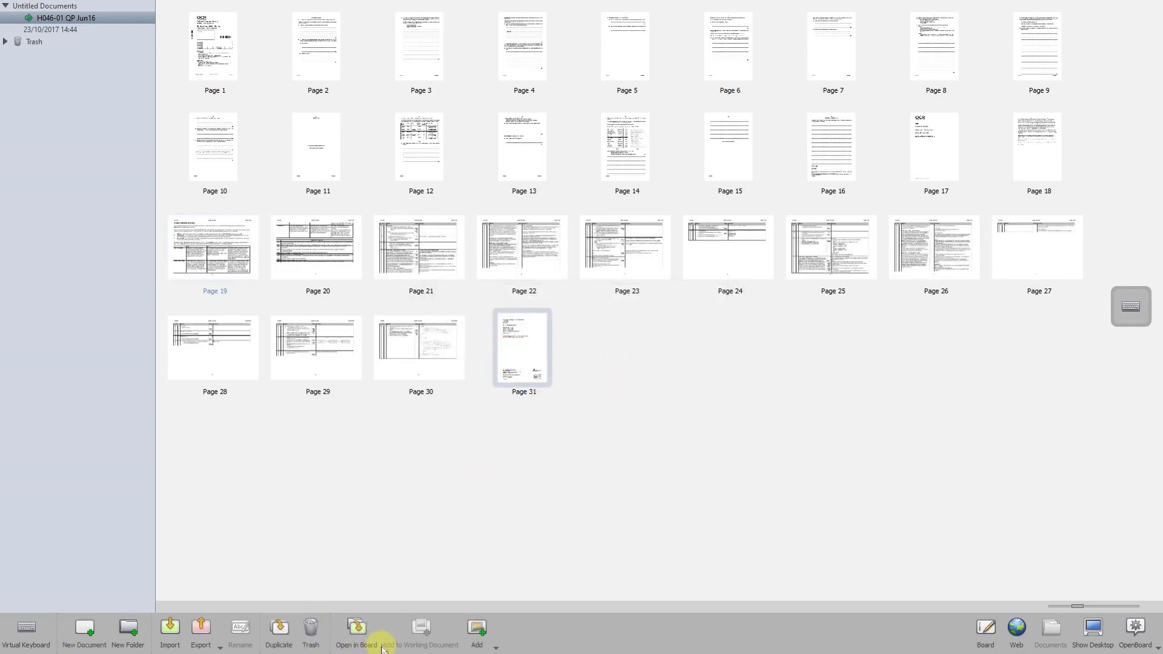
click(311, 627)
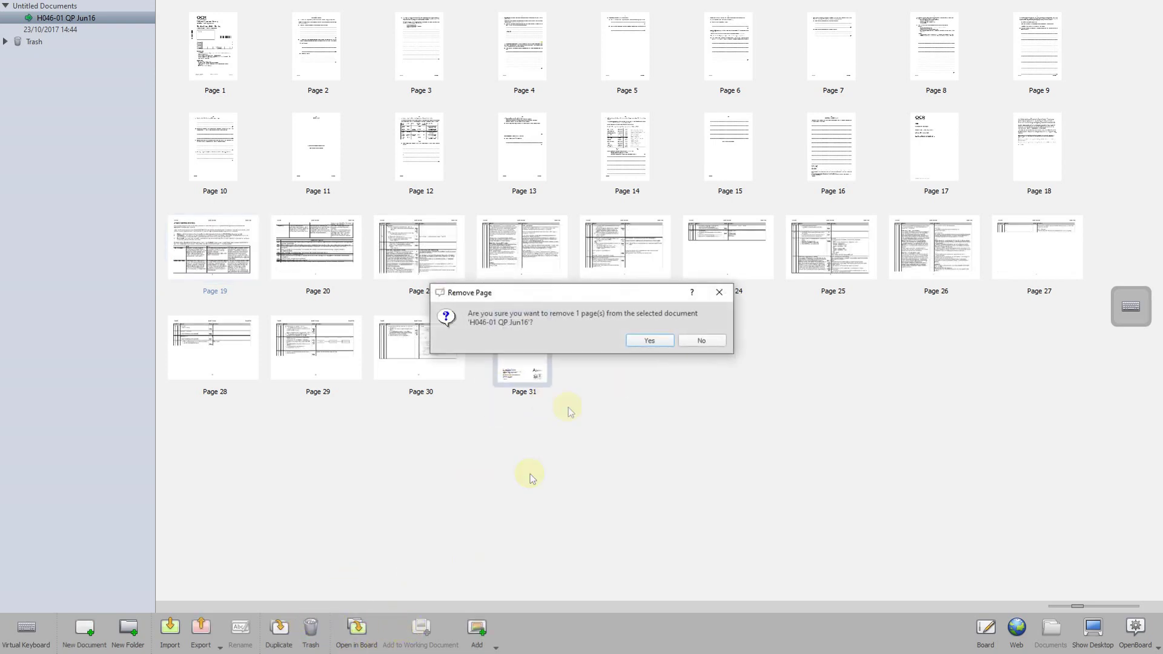
click(646, 343)
Step: Review Page 19 and the following mark-scheme pages on the board
double_click(219, 260)
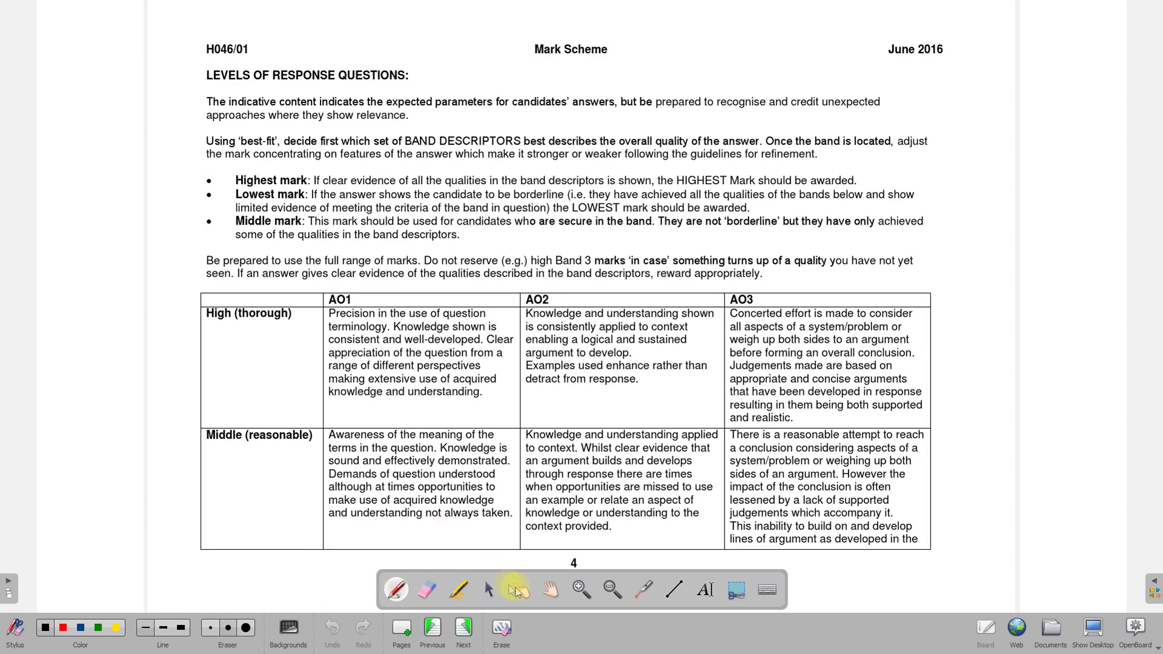
click(459, 630)
click(458, 630)
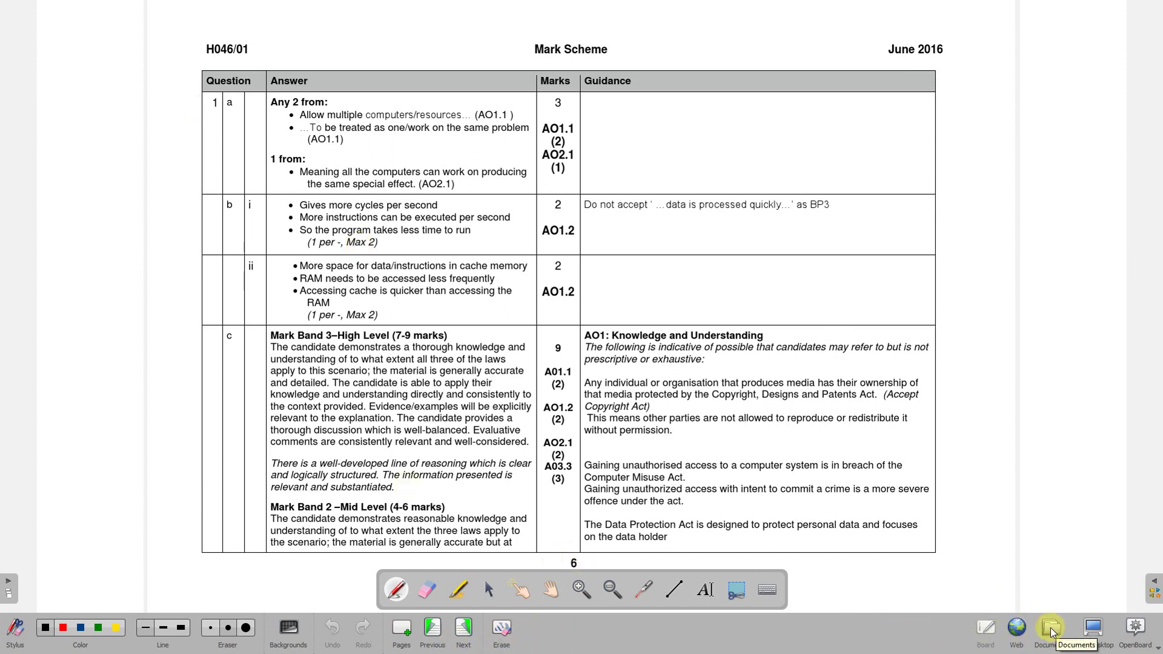
click(1051, 631)
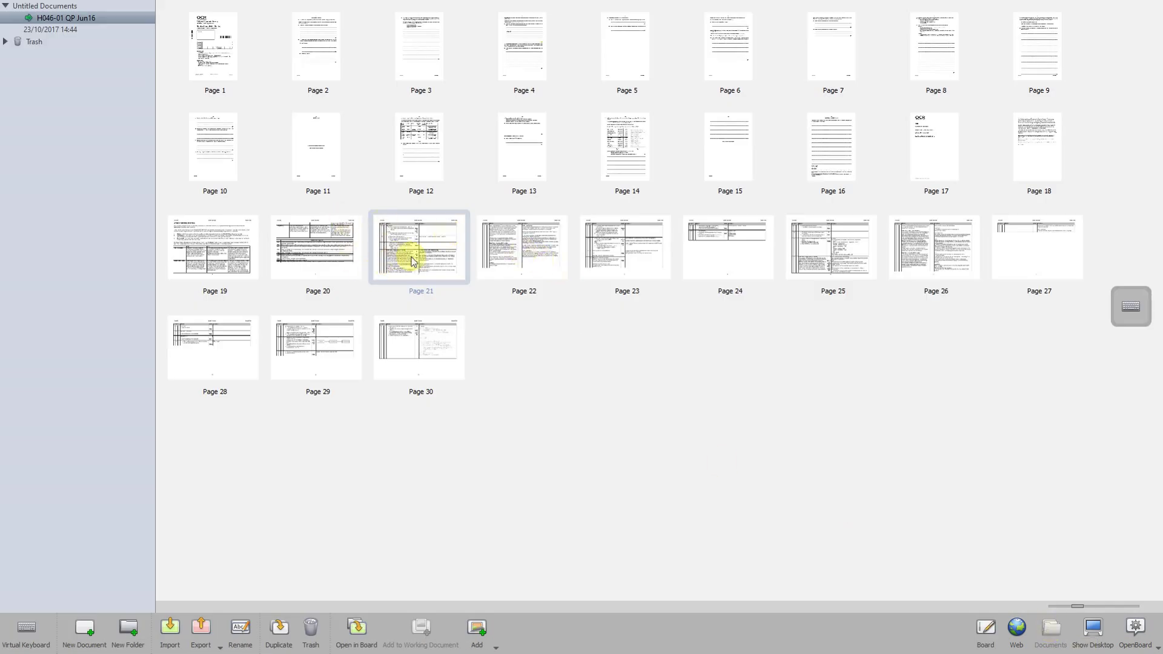
Step: Move the Page 21 mark scheme after Page 2, then check Pages 3, 20 and 21 on the board
drag(413, 256, 380, 44)
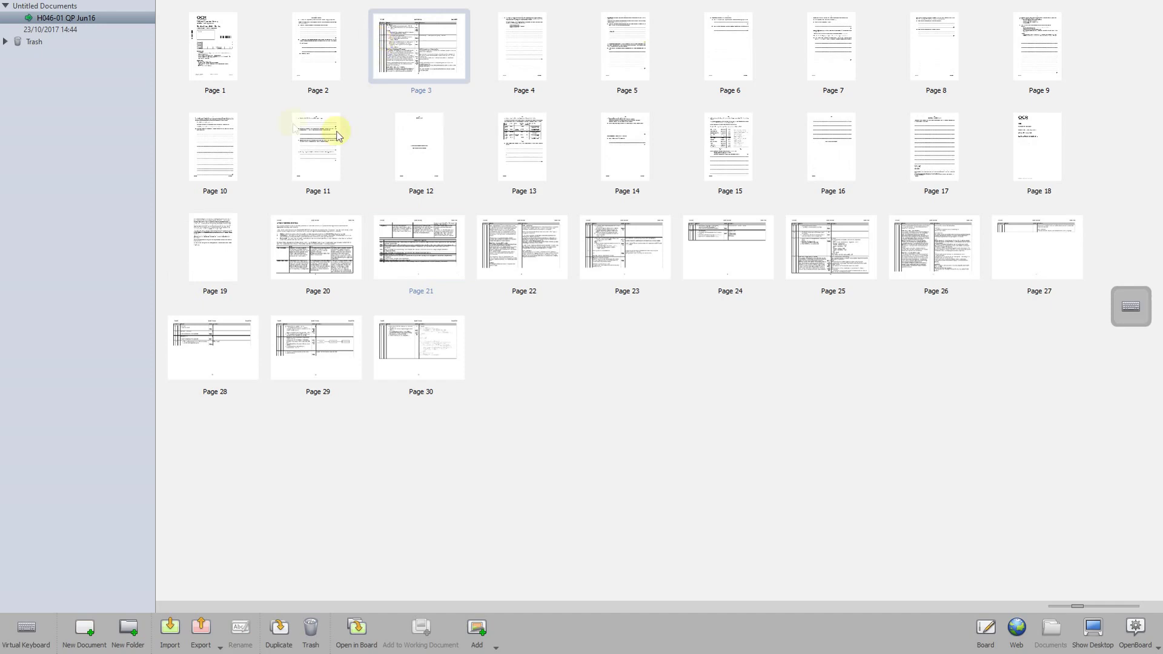
double_click(317, 31)
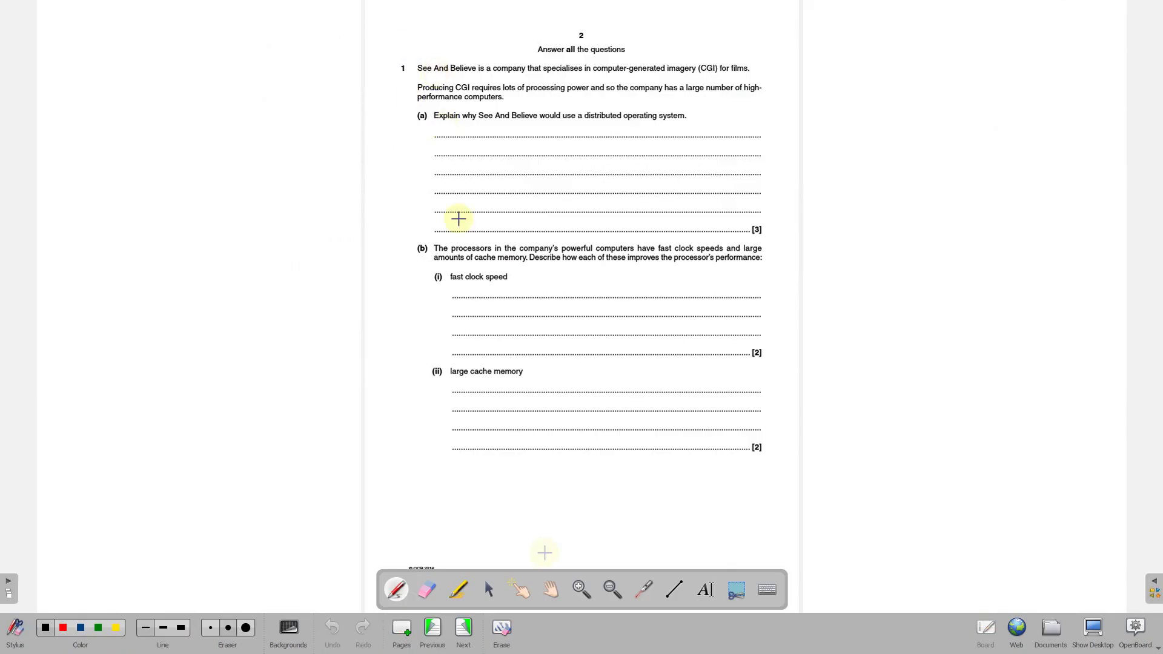
click(463, 628)
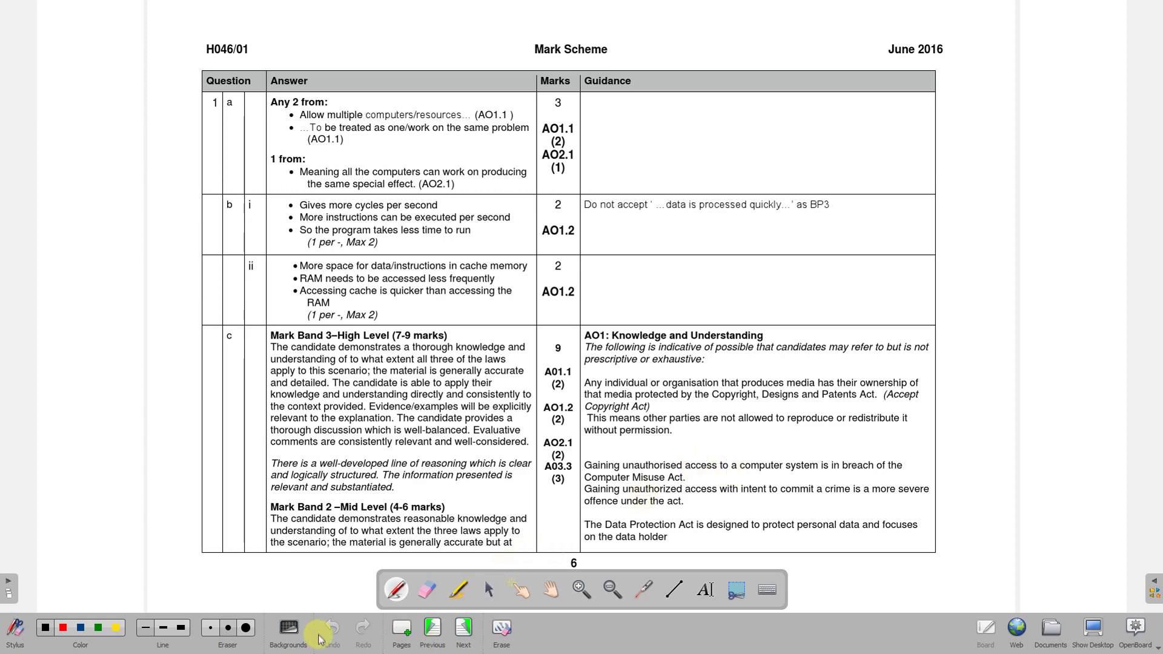
click(1048, 633)
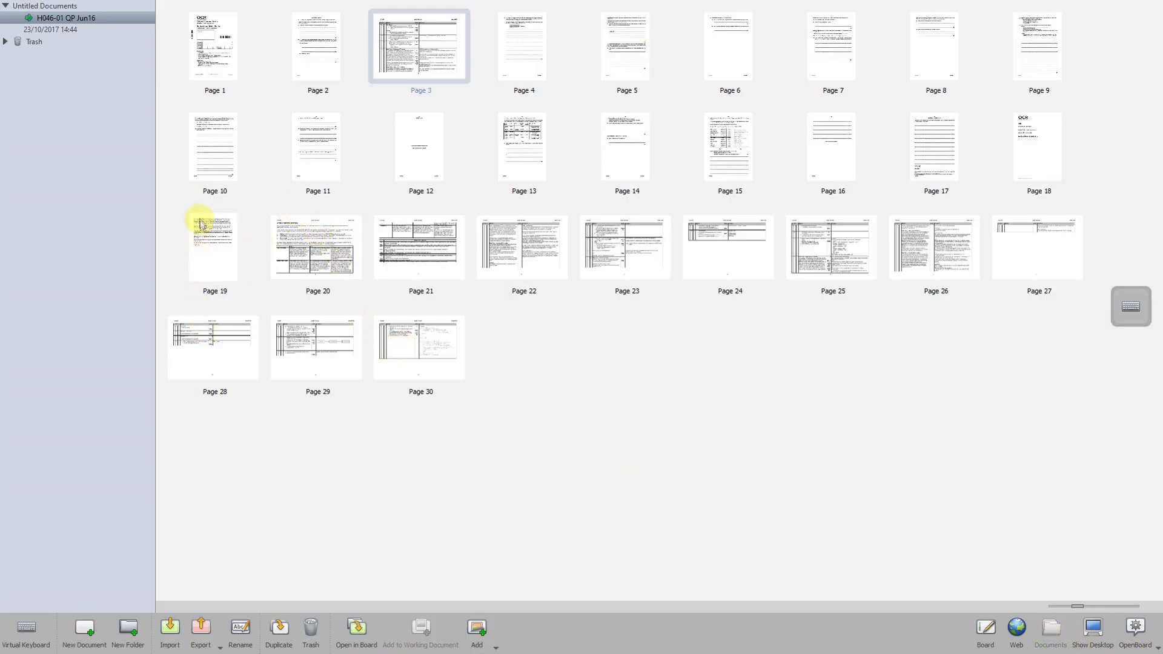
click(216, 253)
double_click(290, 241)
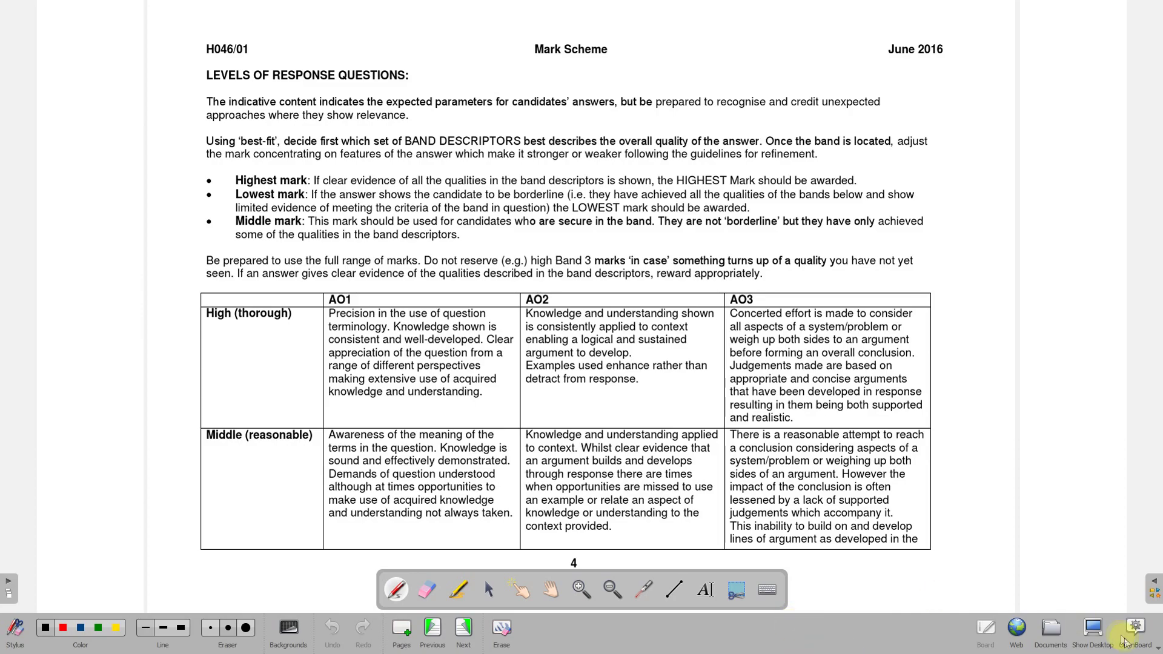
click(1051, 633)
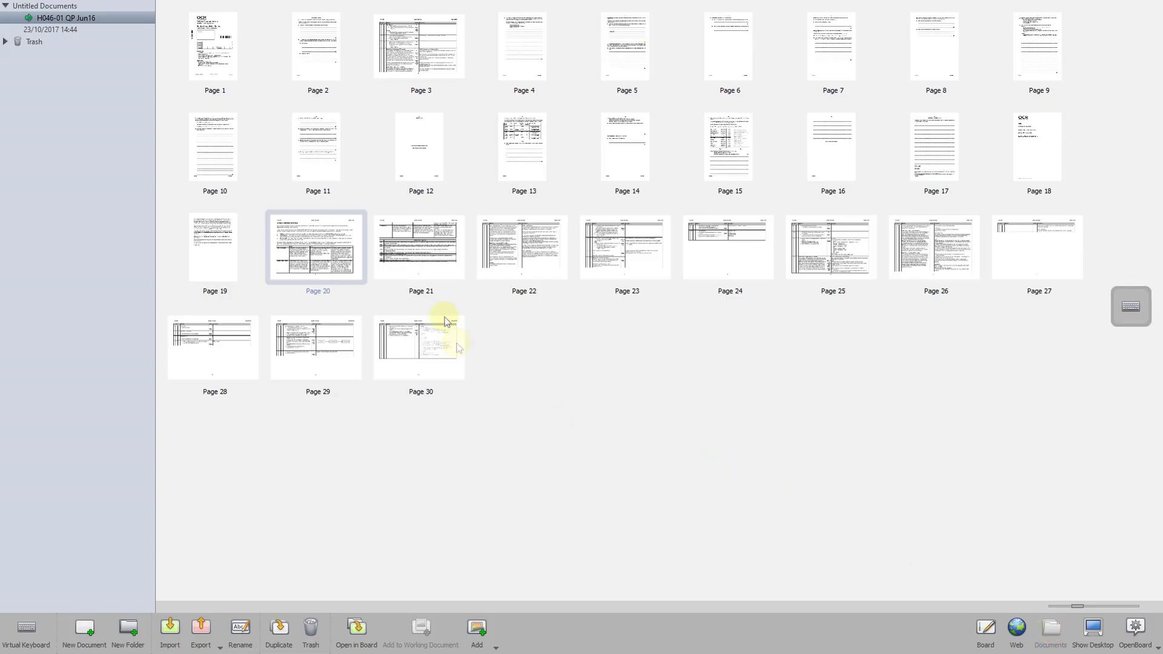
double_click(400, 245)
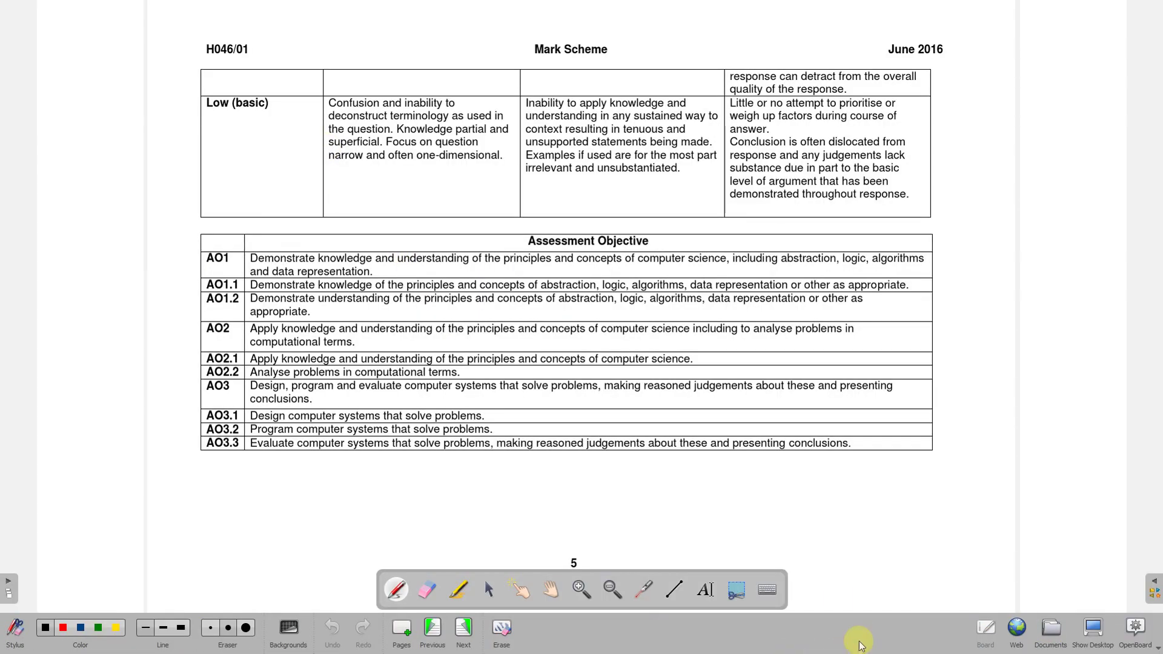
click(1052, 633)
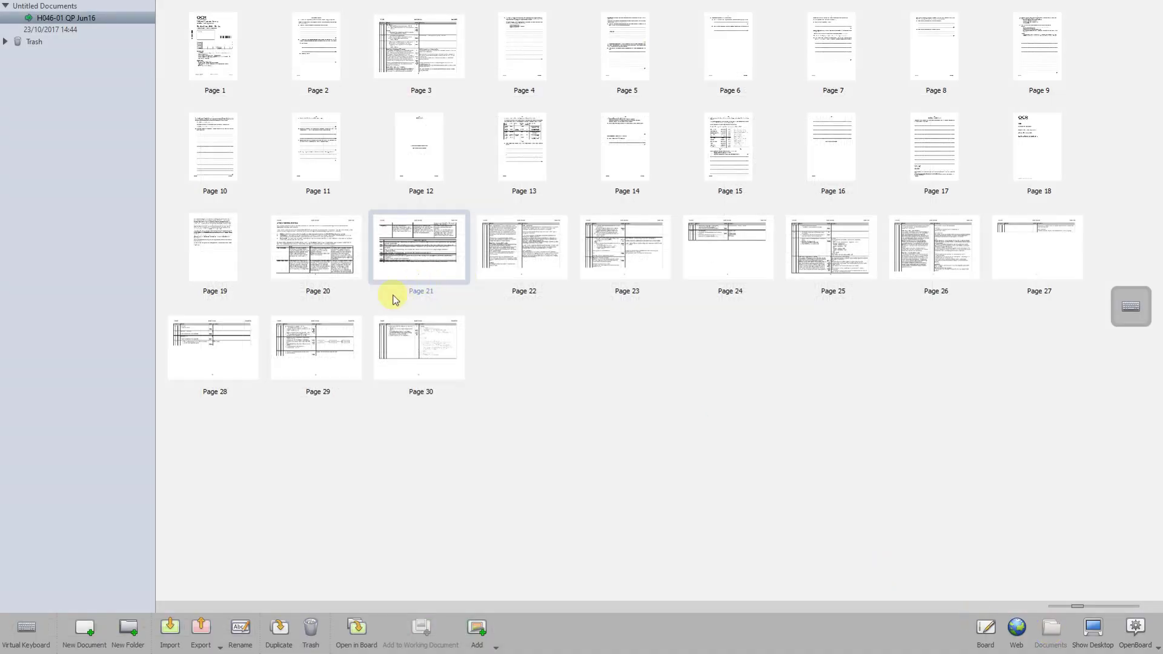
Step: Reposition the Page 20 mark scheme so it follows Page 3 as Page 4
drag(325, 249, 515, 342)
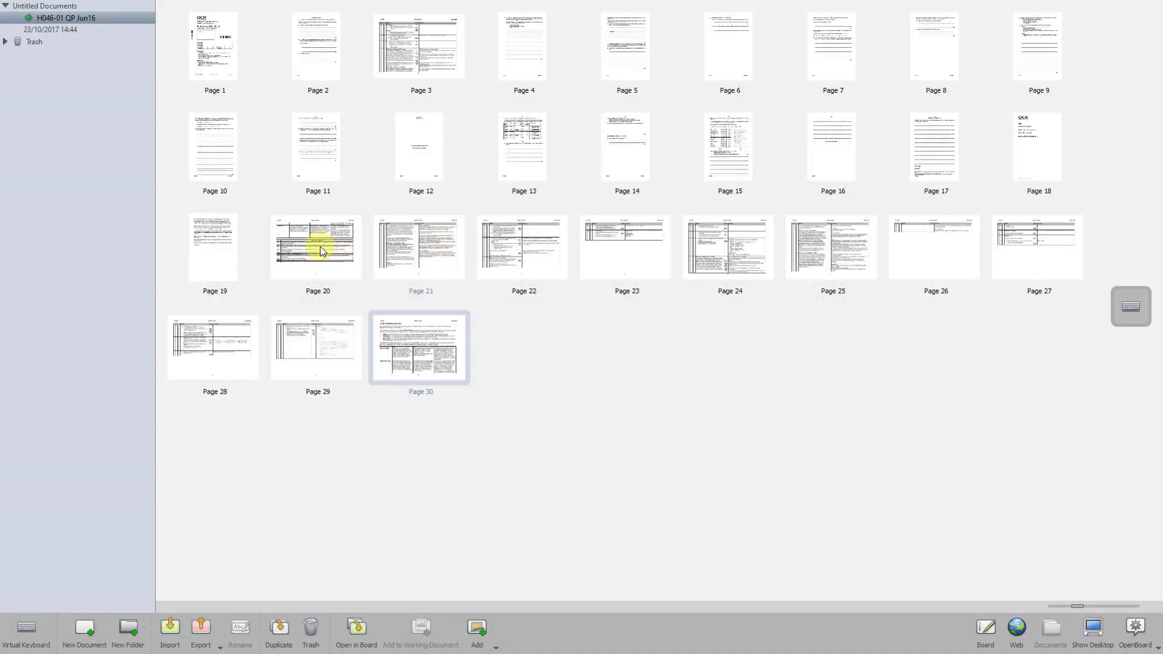
drag(317, 246, 538, 350)
drag(343, 265, 345, 266)
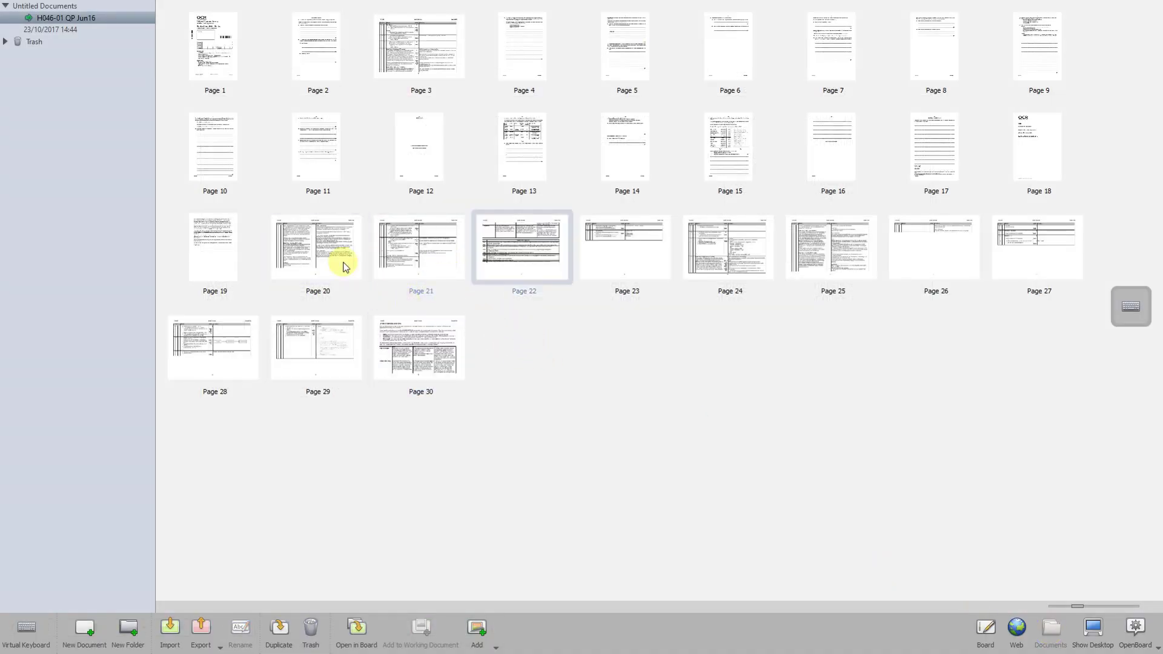
double_click(304, 252)
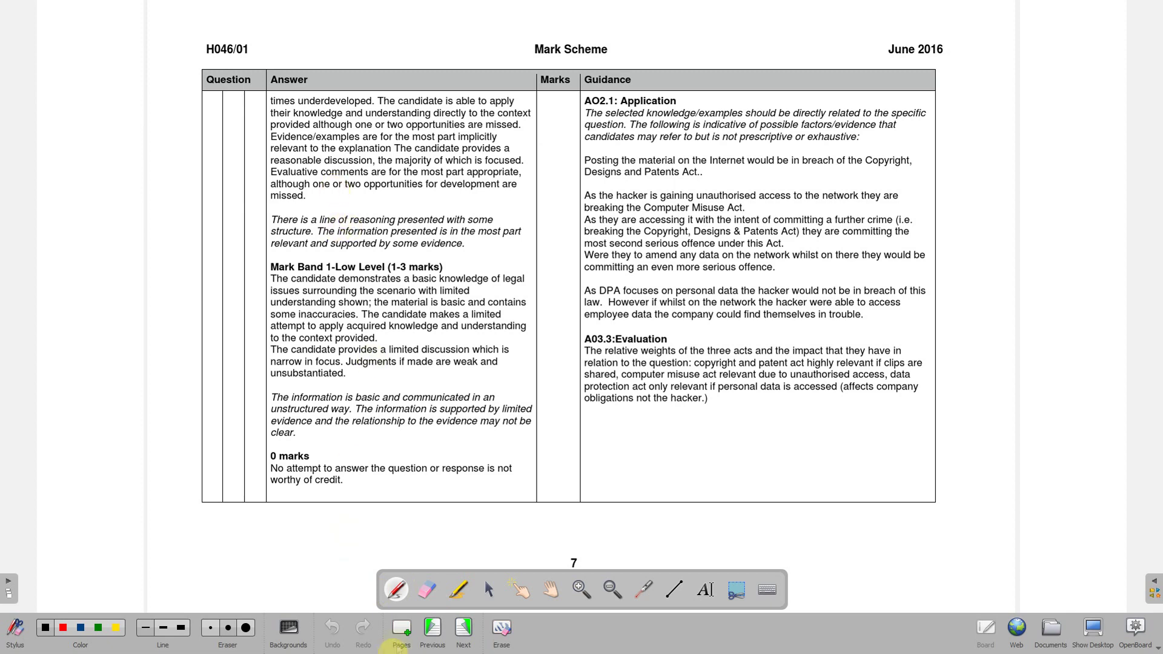
click(1053, 632)
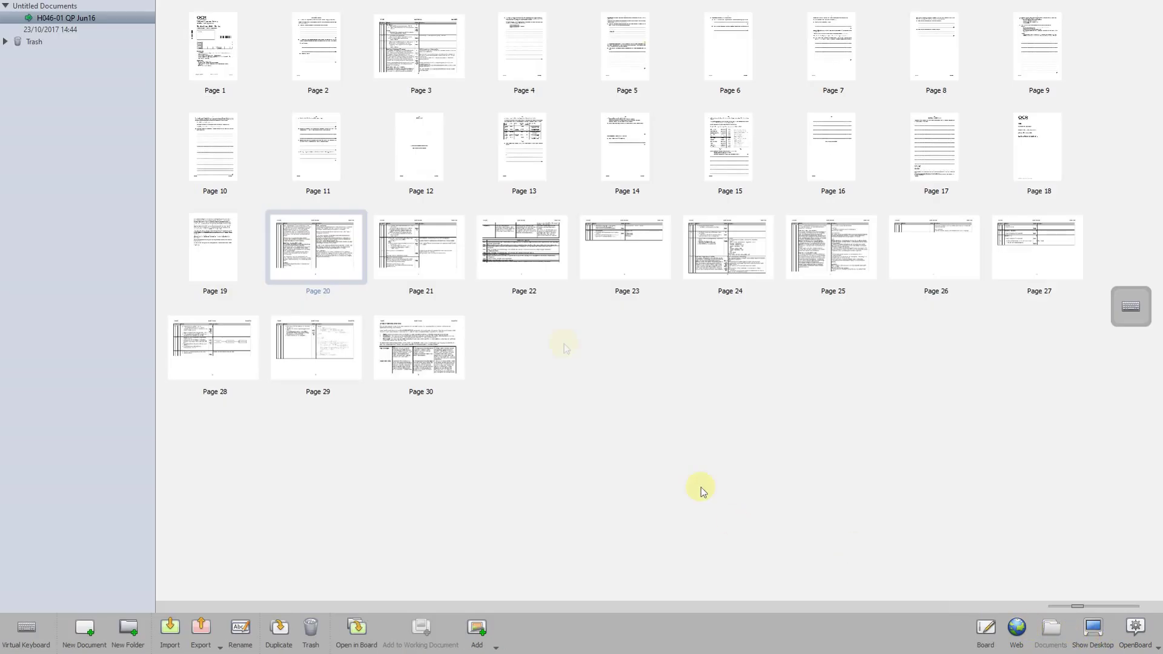
drag(316, 249, 492, 39)
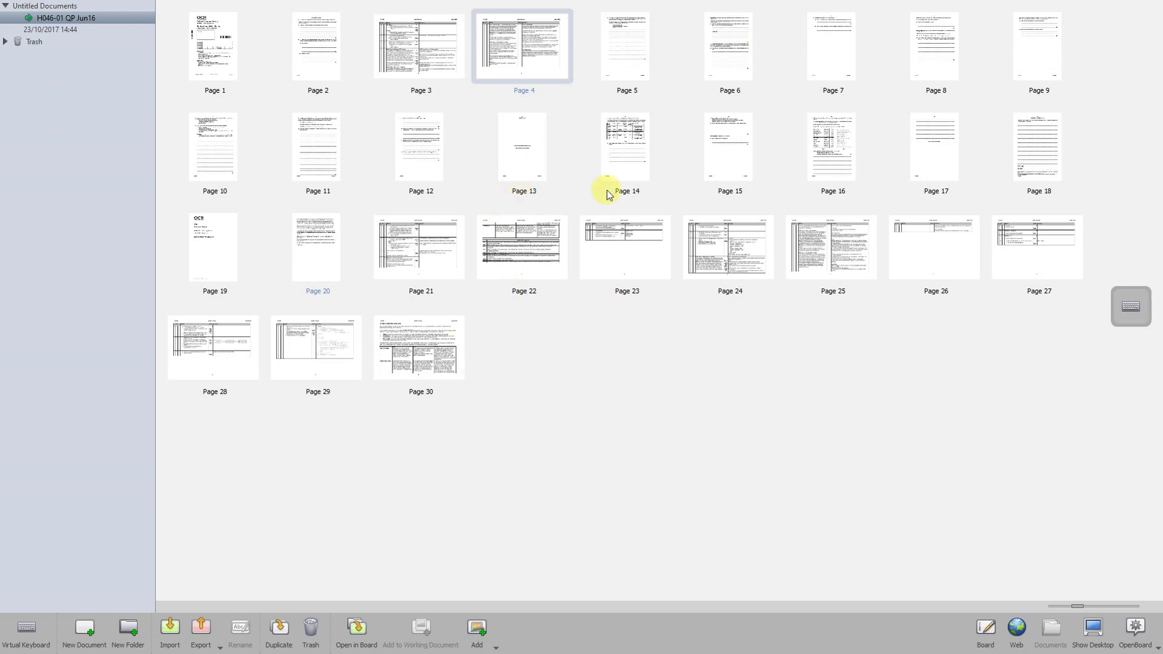
double_click(618, 38)
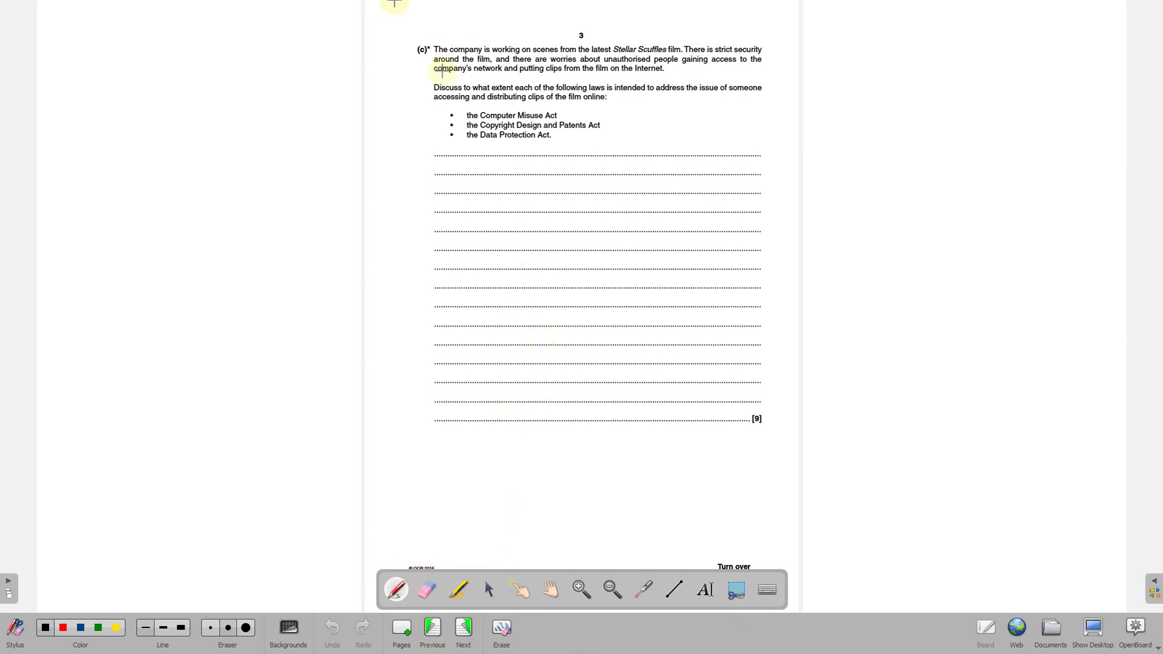
Step: On Page 5, swipe the yellow highlighter across the three Acts listed in question (c)
click(458, 590)
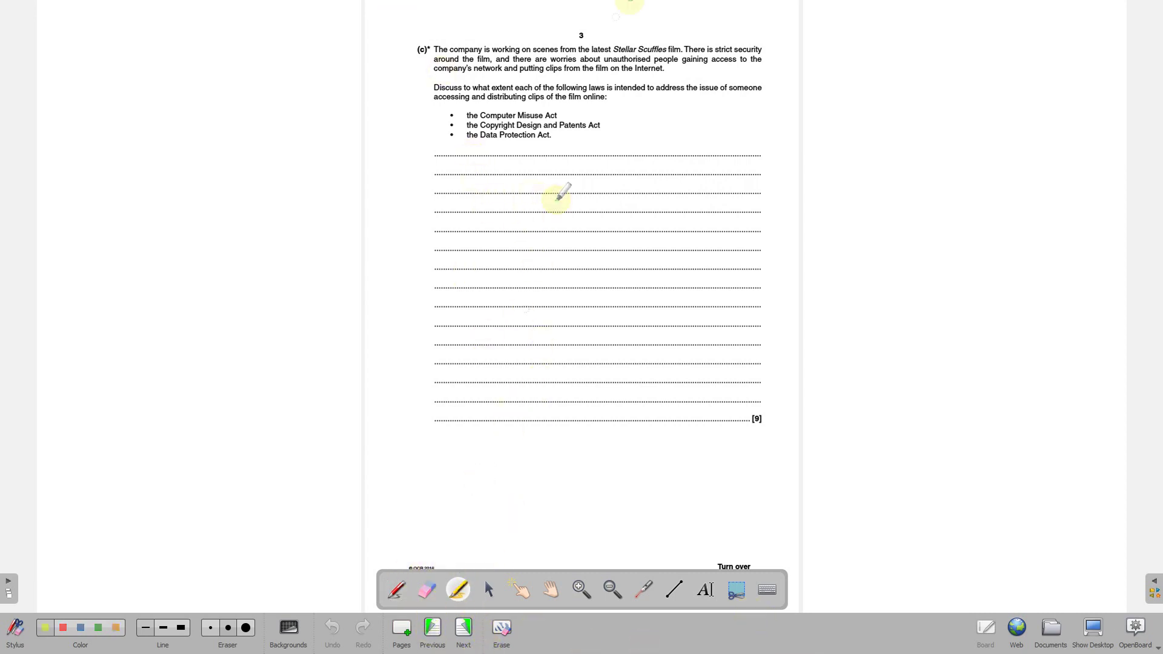
mouse_move(580, 112)
mouse_down()
mouse_move(482, 116)
mouse_move(548, 134)
mouse_move(479, 146)
mouse_move(530, 142)
mouse_up()
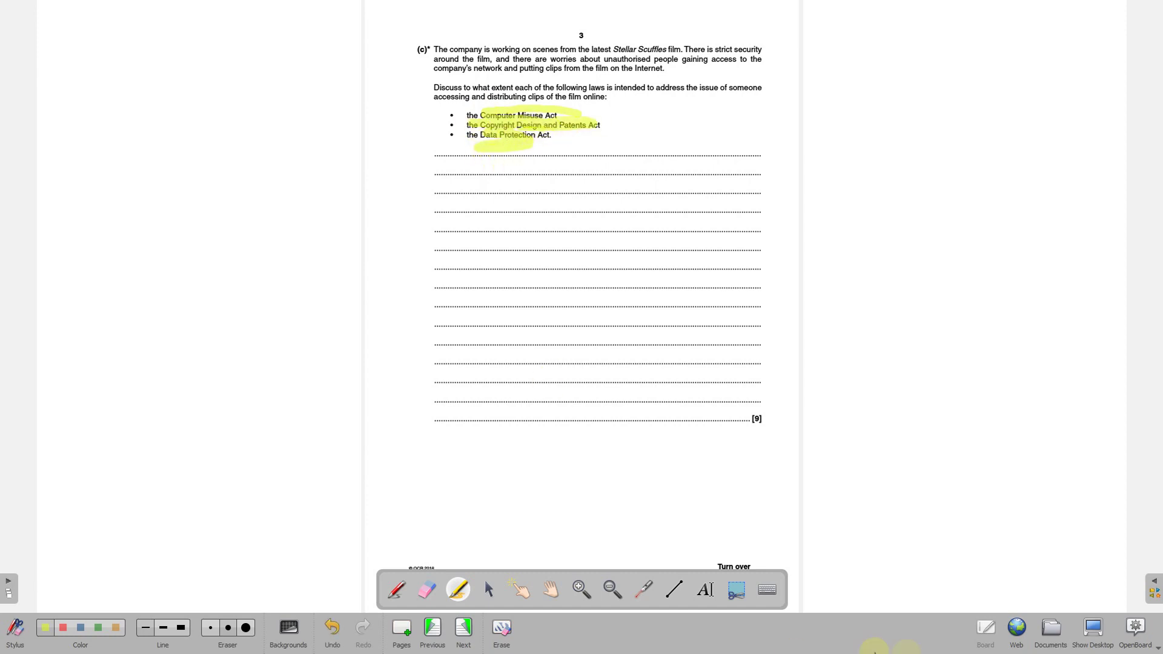
click(1051, 633)
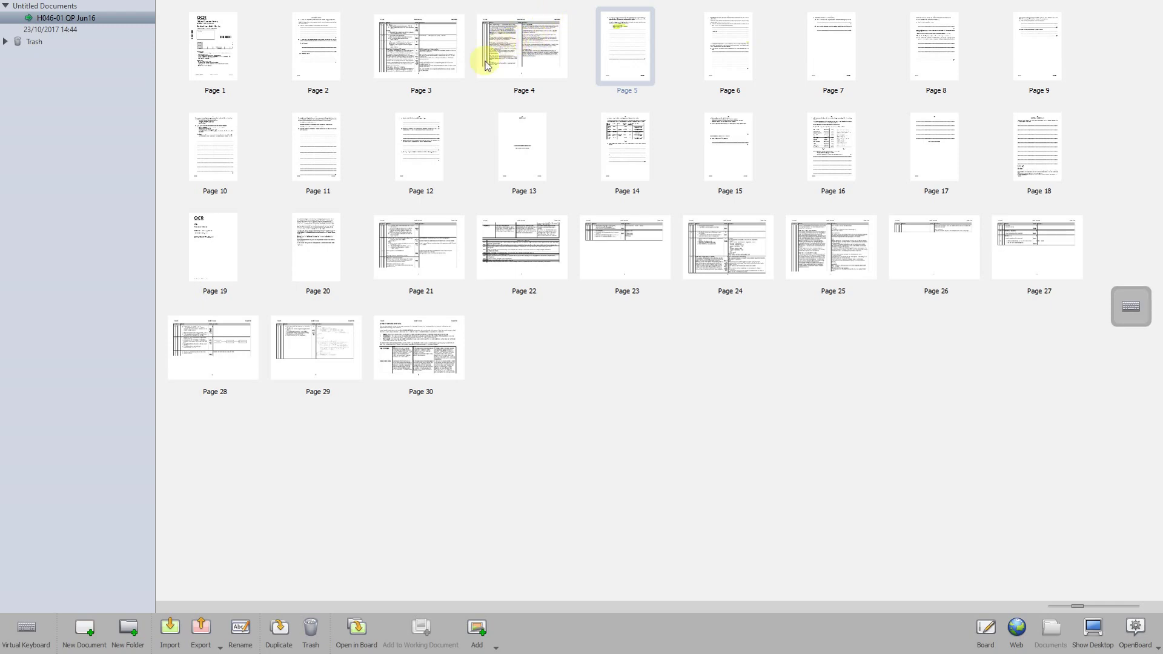
Step: Check Page 4, then drag it past Page 5 so the question (c) page comes first
double_click(512, 46)
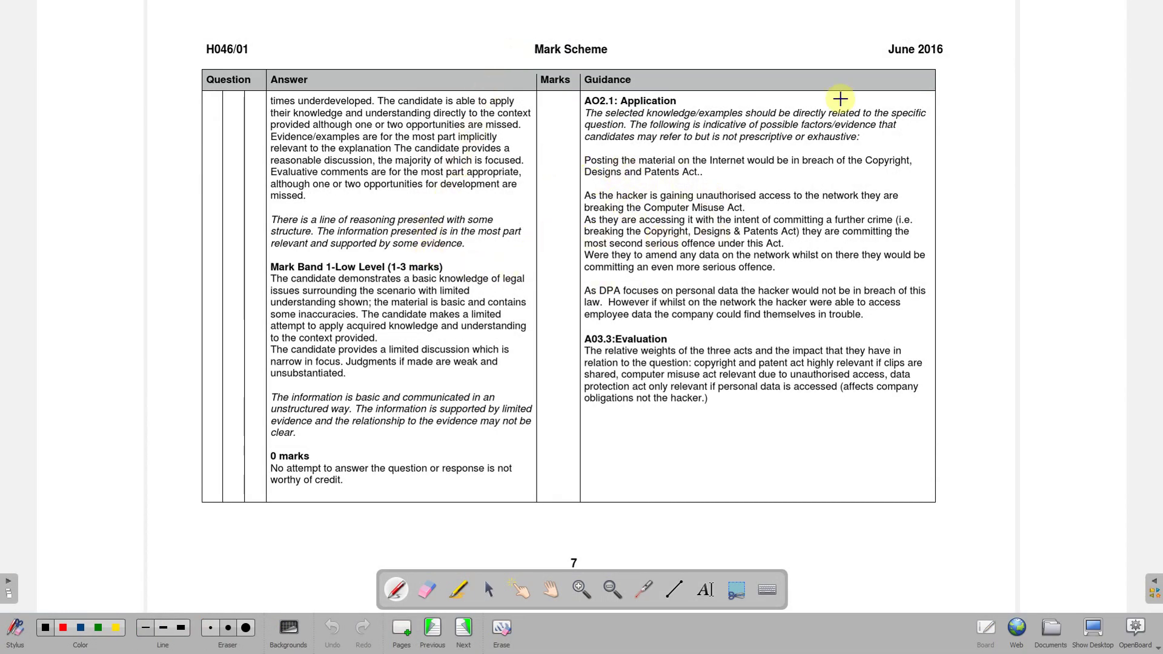
click(1051, 633)
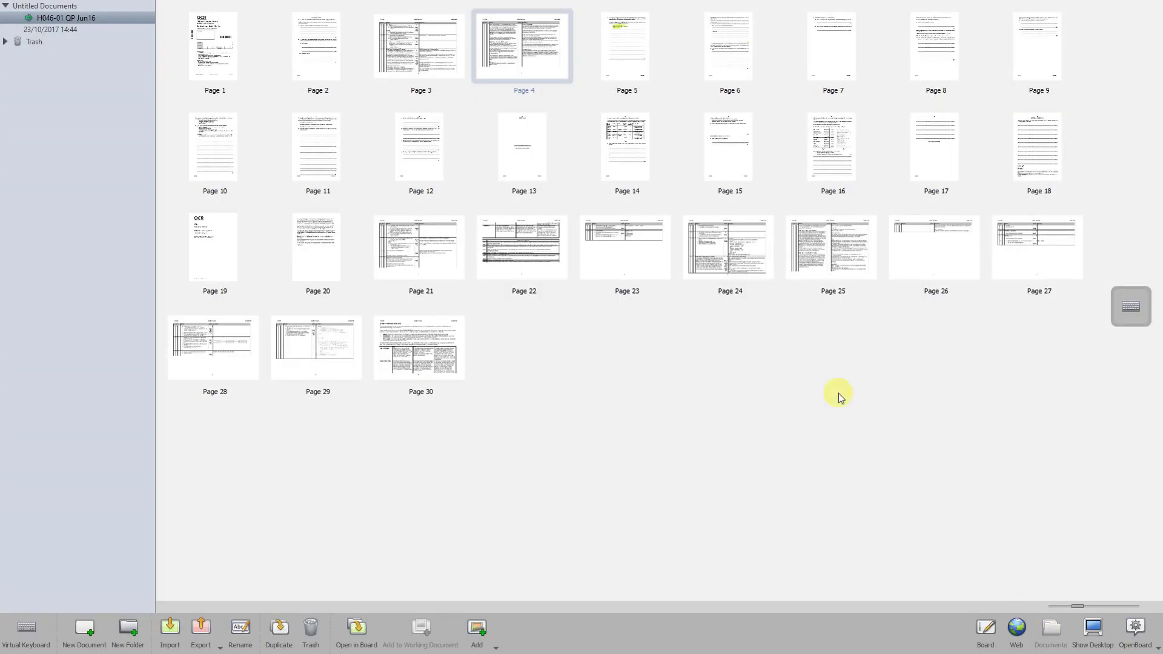
drag(511, 35, 673, 45)
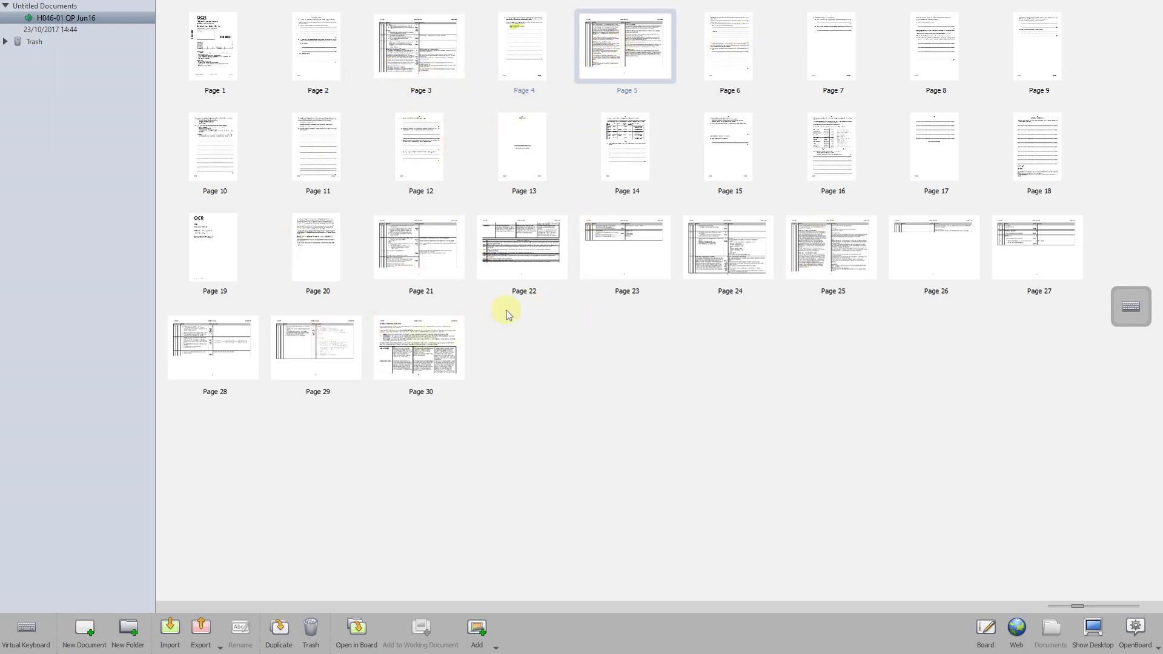
click(495, 649)
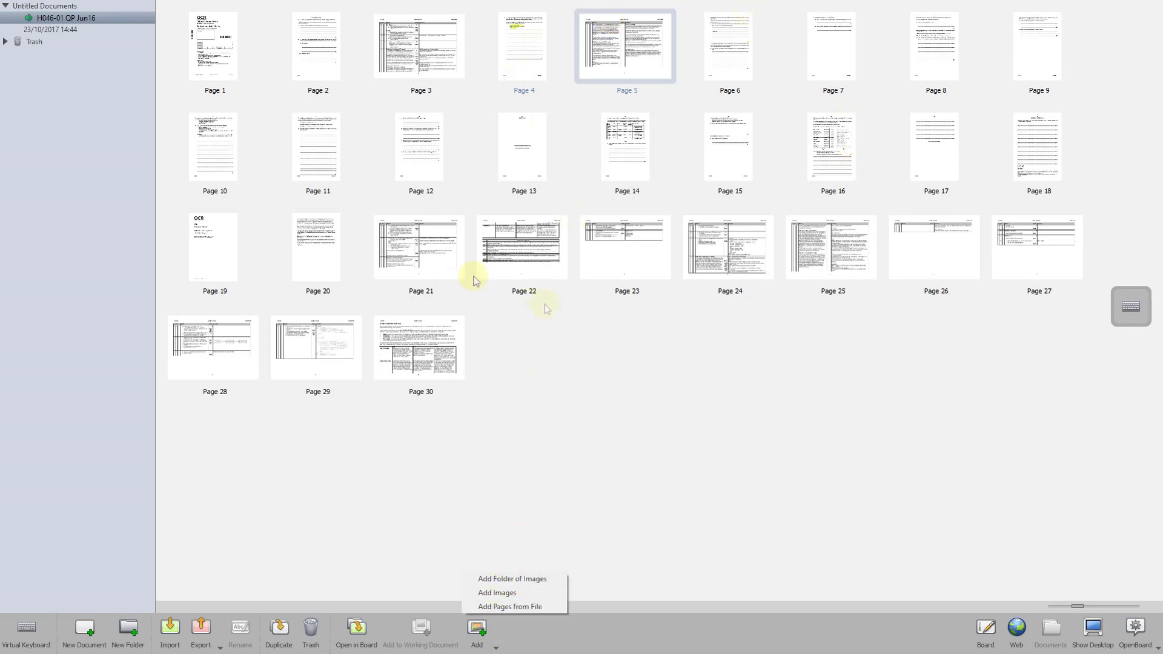
Step: Export the document to PDF on the Desktop with the file name 'full paper'
click(633, 400)
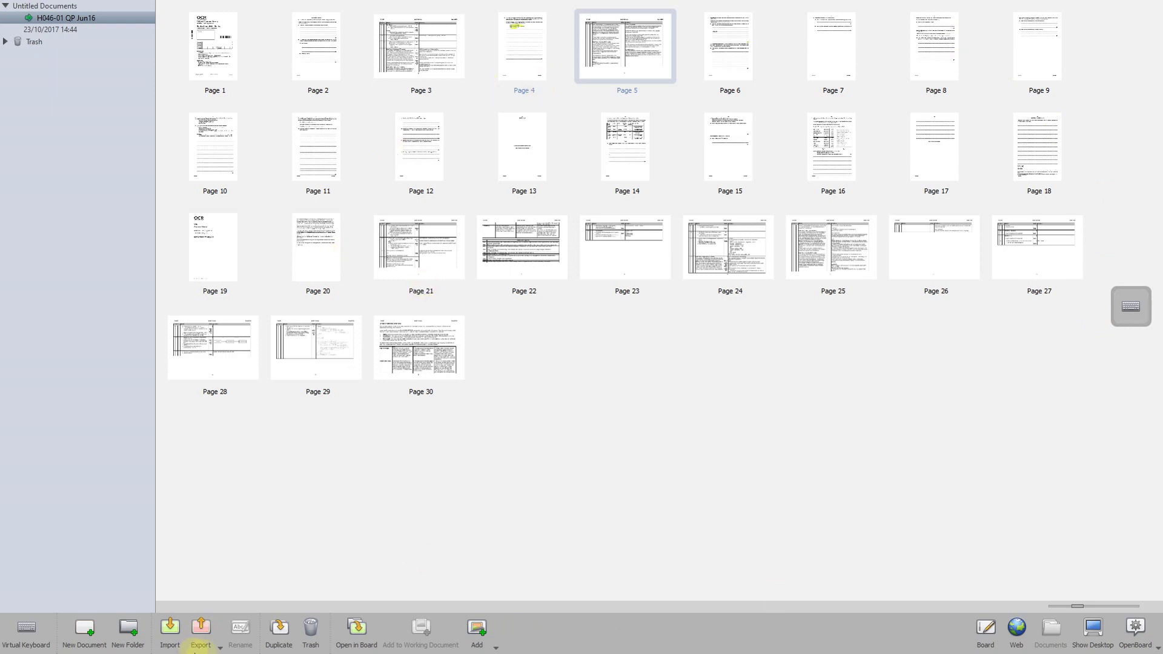
click(219, 649)
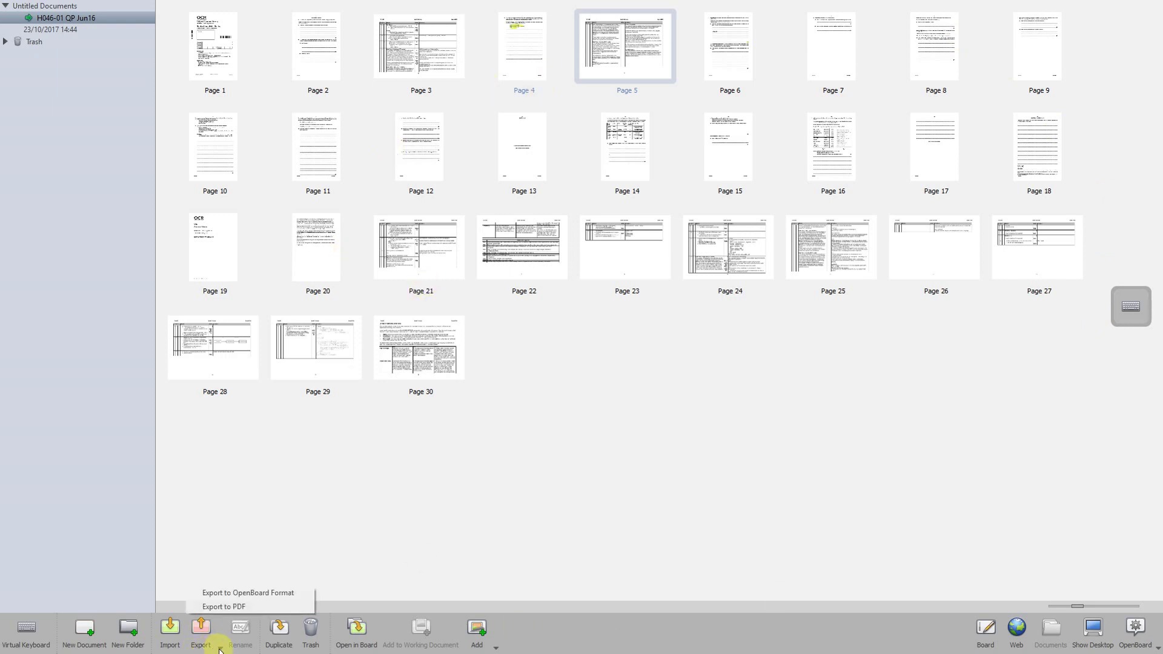
click(236, 608)
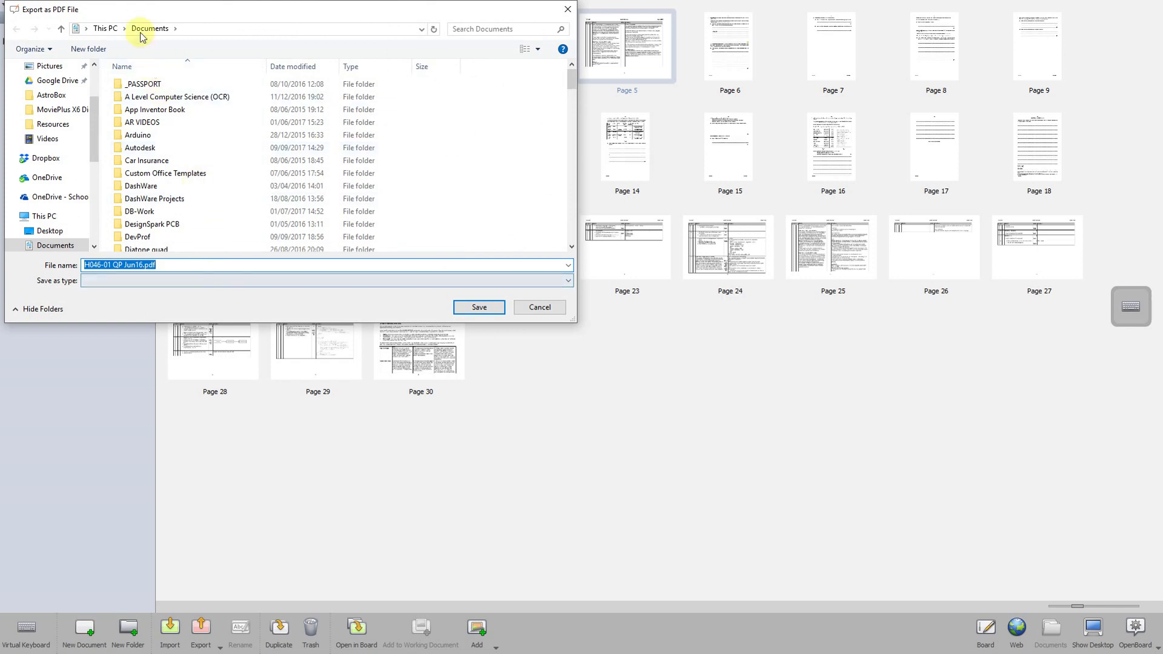
scroll(96, 65, up, 2)
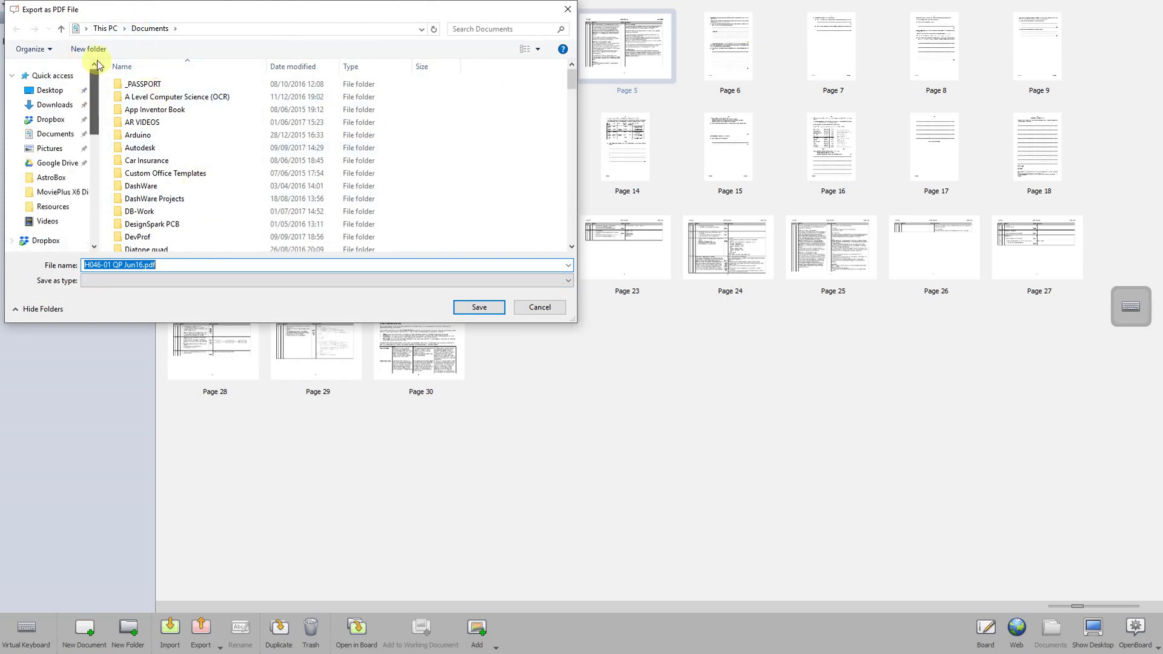
click(50, 90)
click(155, 265)
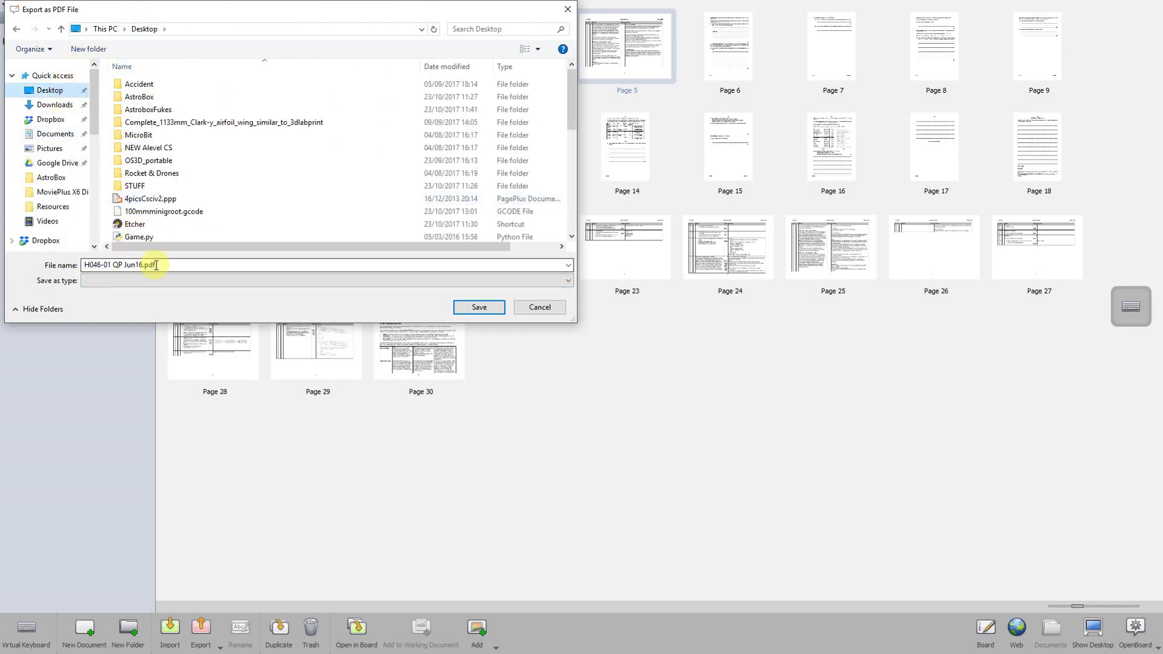
key(ctrl+a)
text(f)
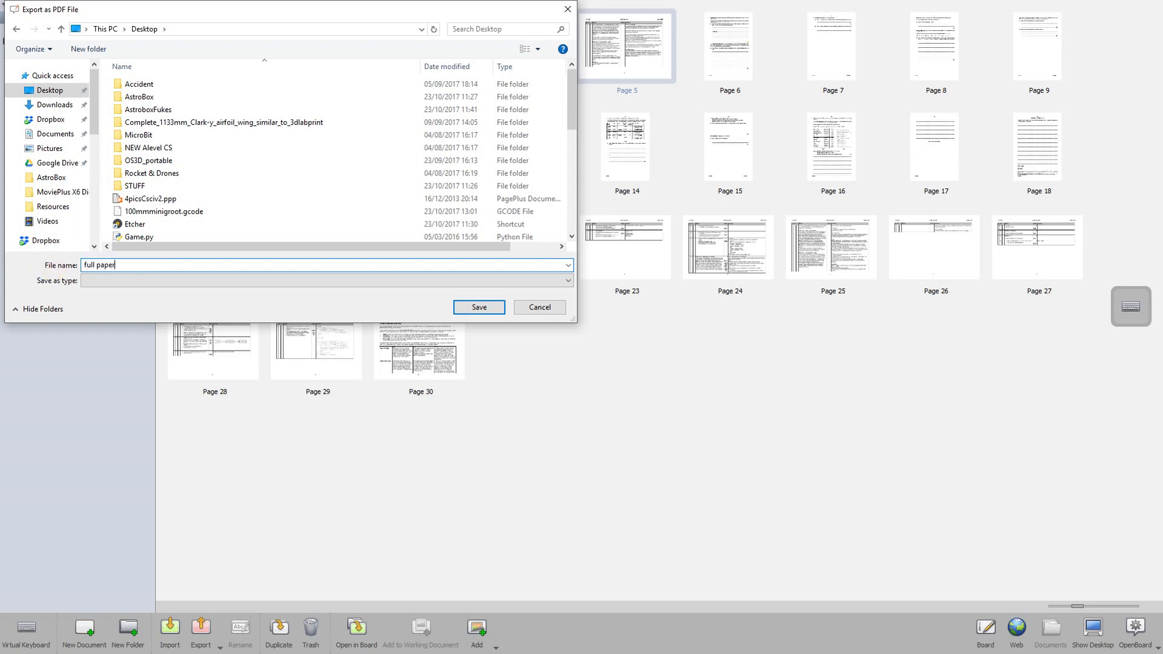
click(467, 308)
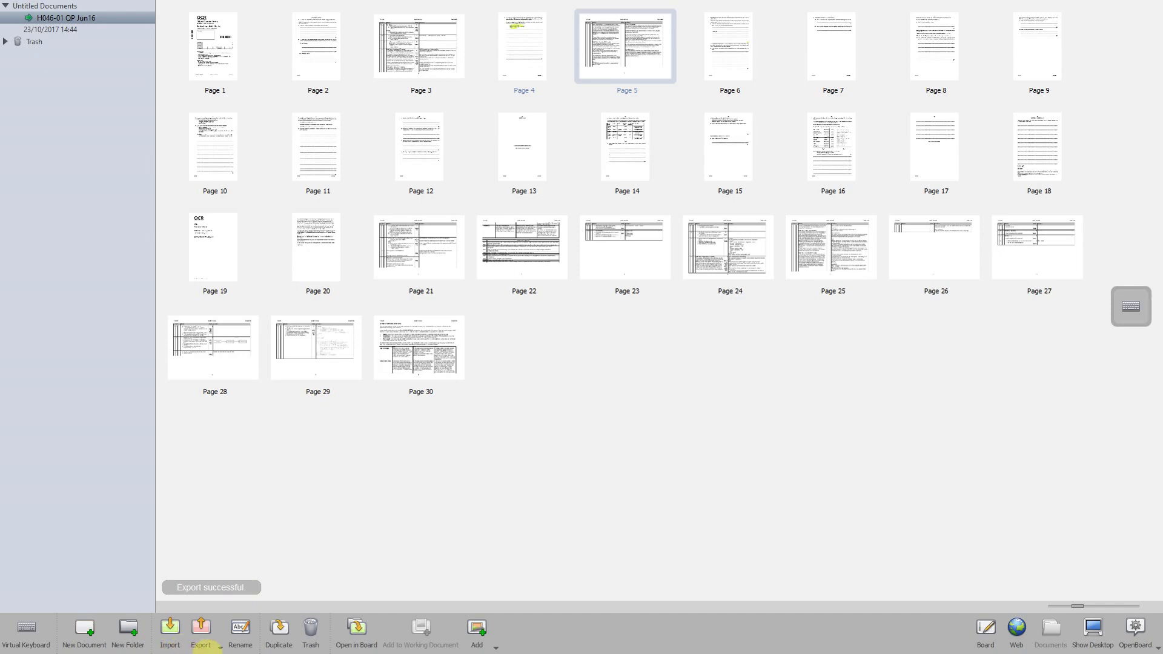
Step: Reveal the desktop and open full paper.pdf in Acrobat Reader
key(super)
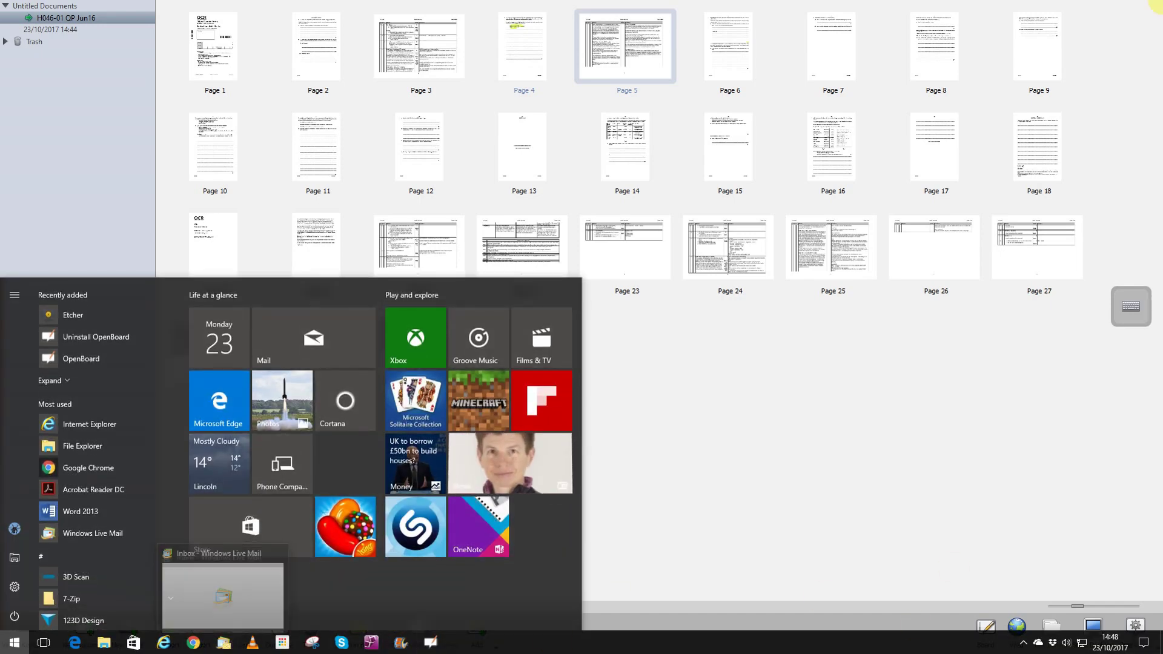
key(super)
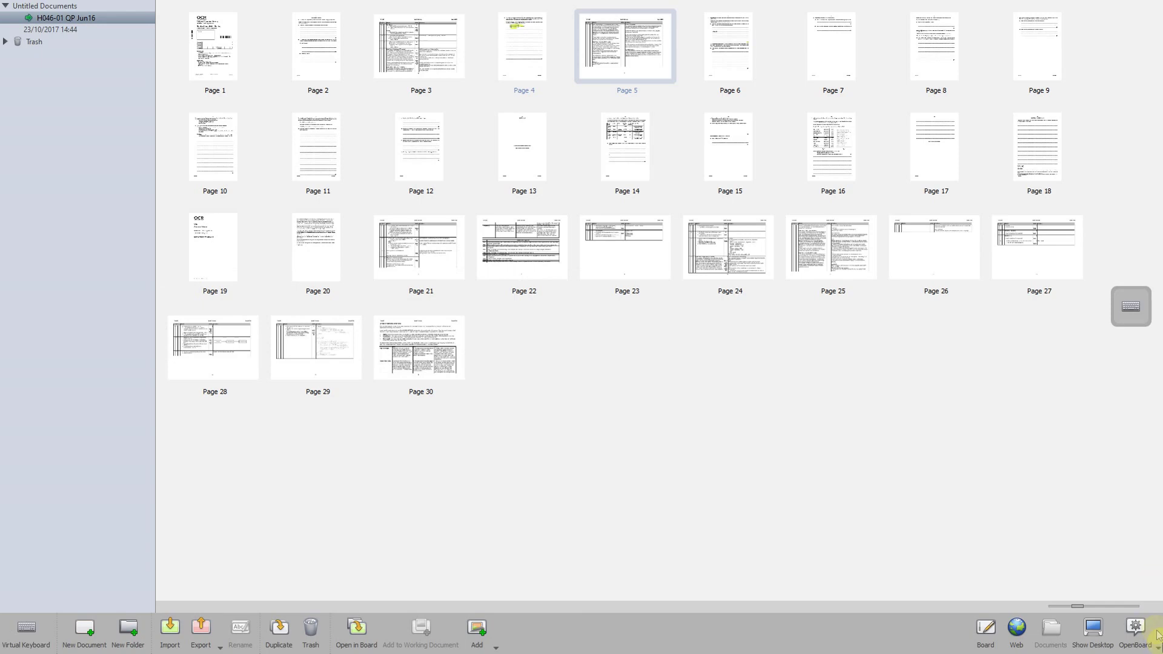
key(super)
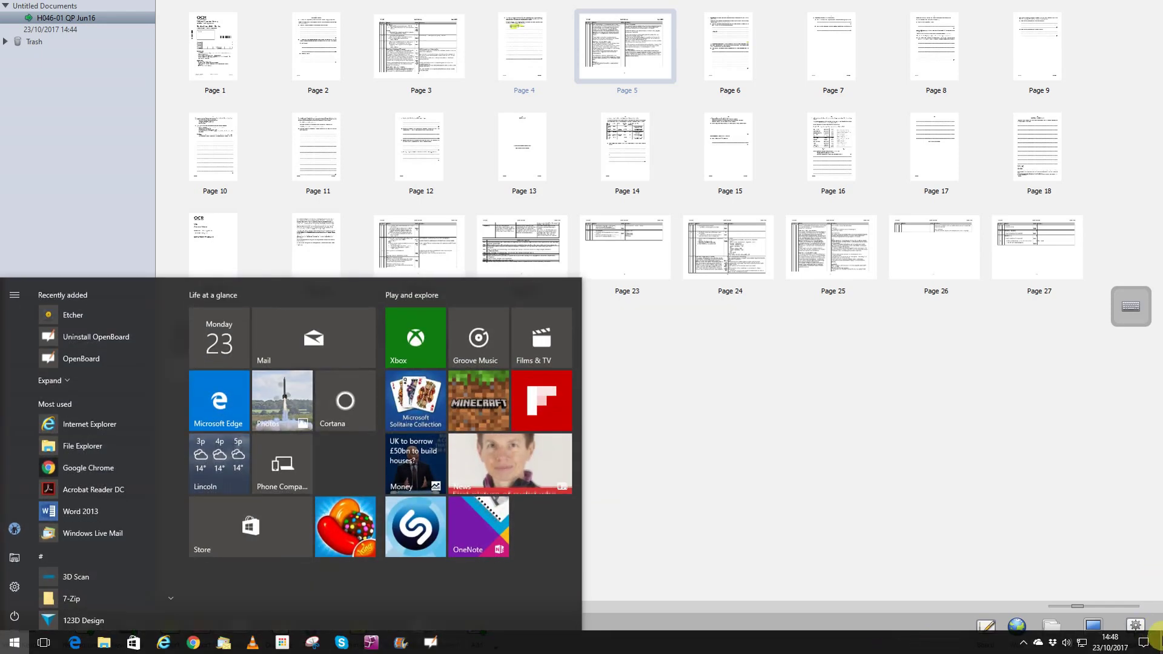
key(super)
click(1158, 643)
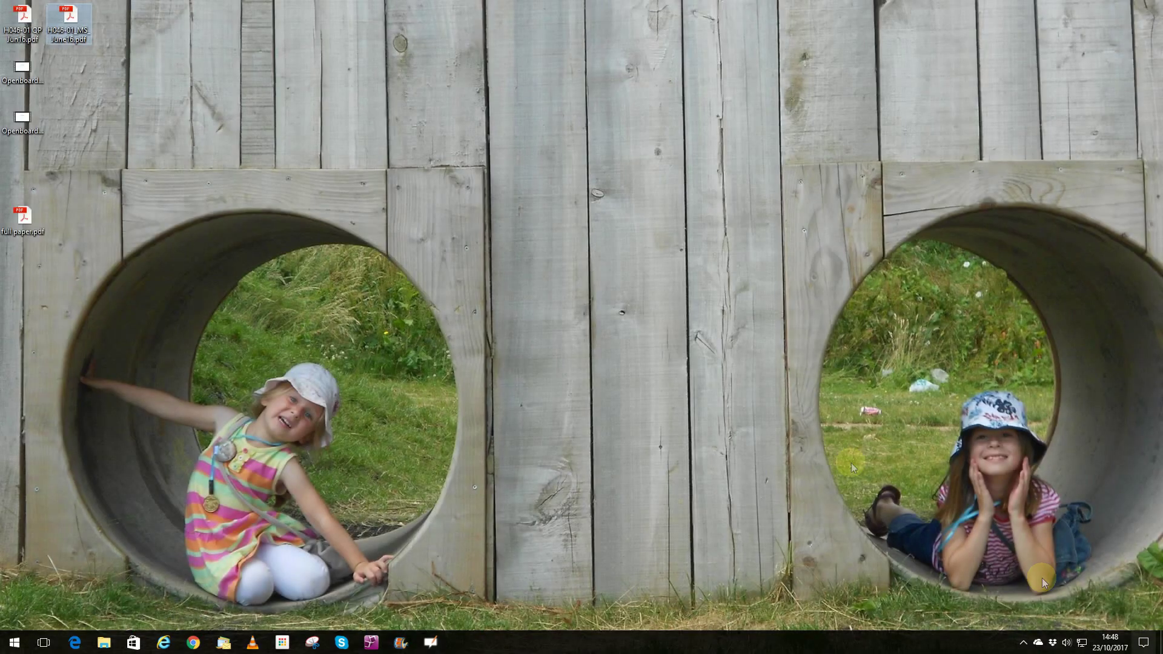
drag(36, 216, 475, 165)
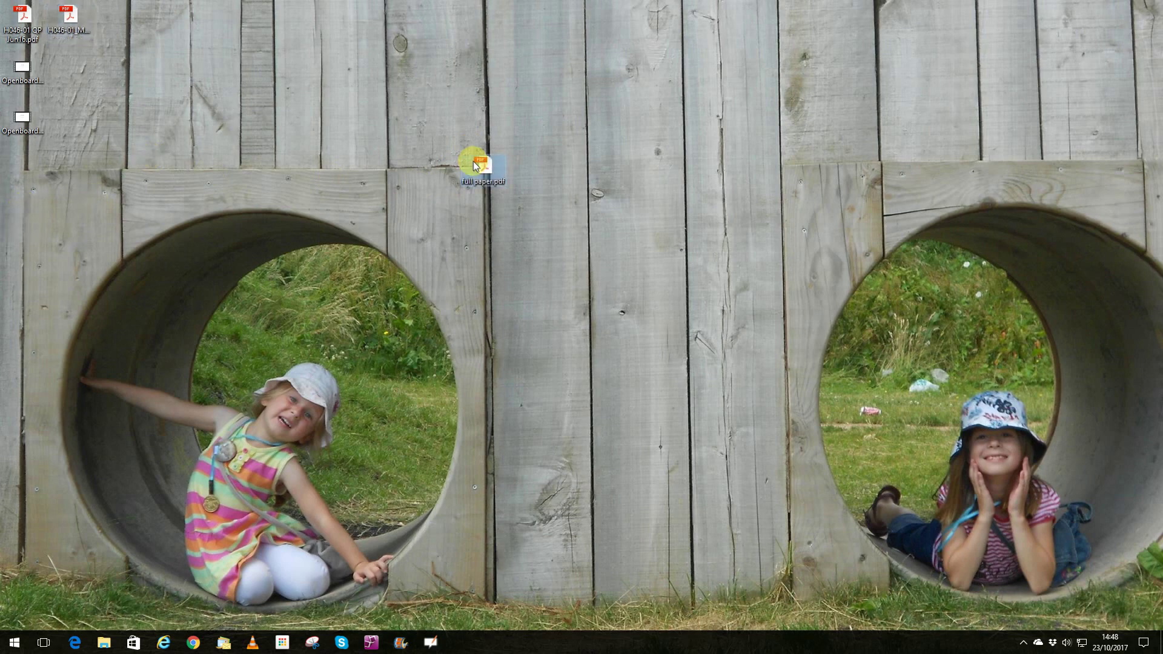
double_click(472, 161)
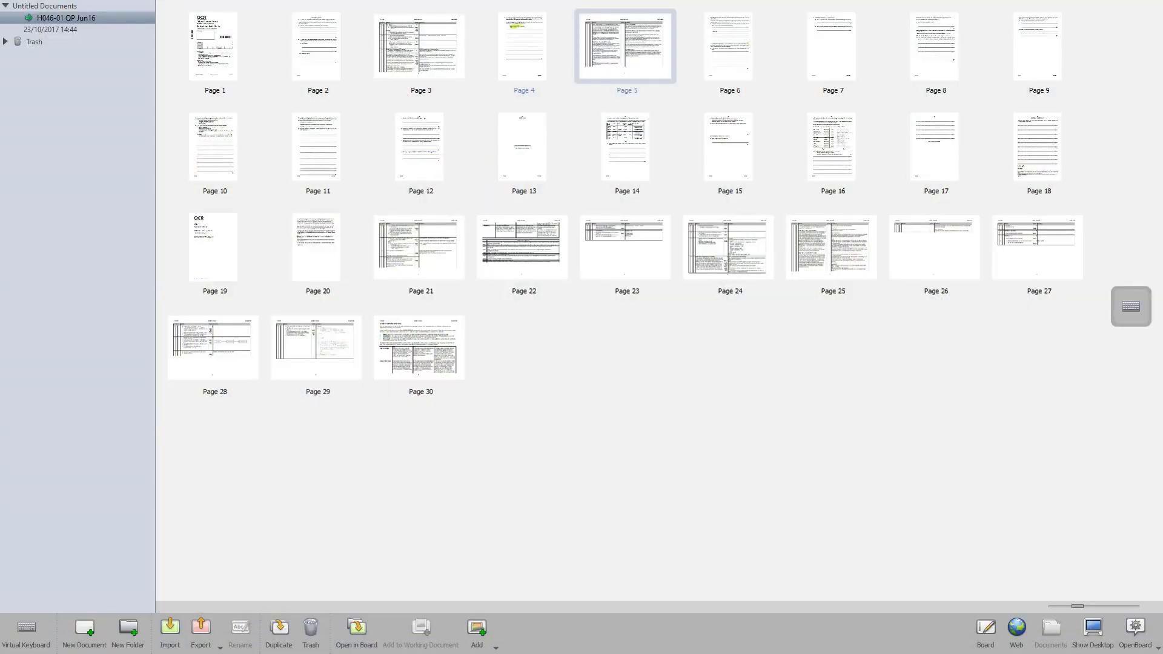
scroll(586, 244, down, 4)
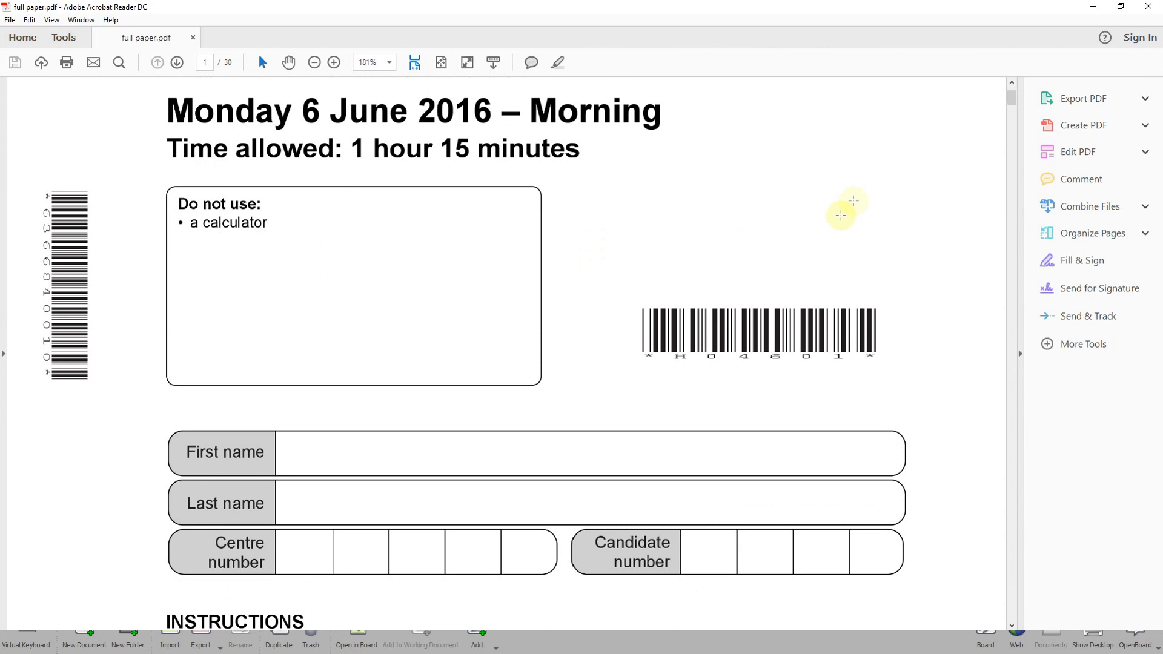
Step: Look over the full paper PDF pages, then close Acrobat Reader
drag(1013, 98, 1132, 10)
click(1146, 7)
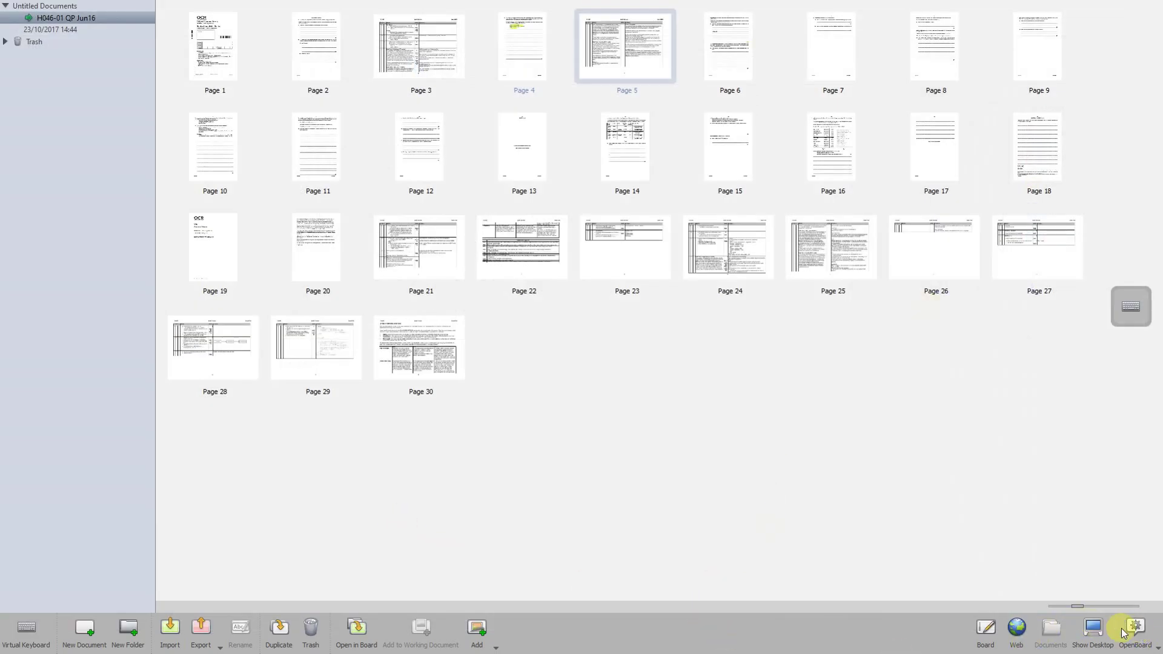
Step: Export the document to OpenBoard format as H046-01 QP Jun16.ubz on the Desktop
click(221, 648)
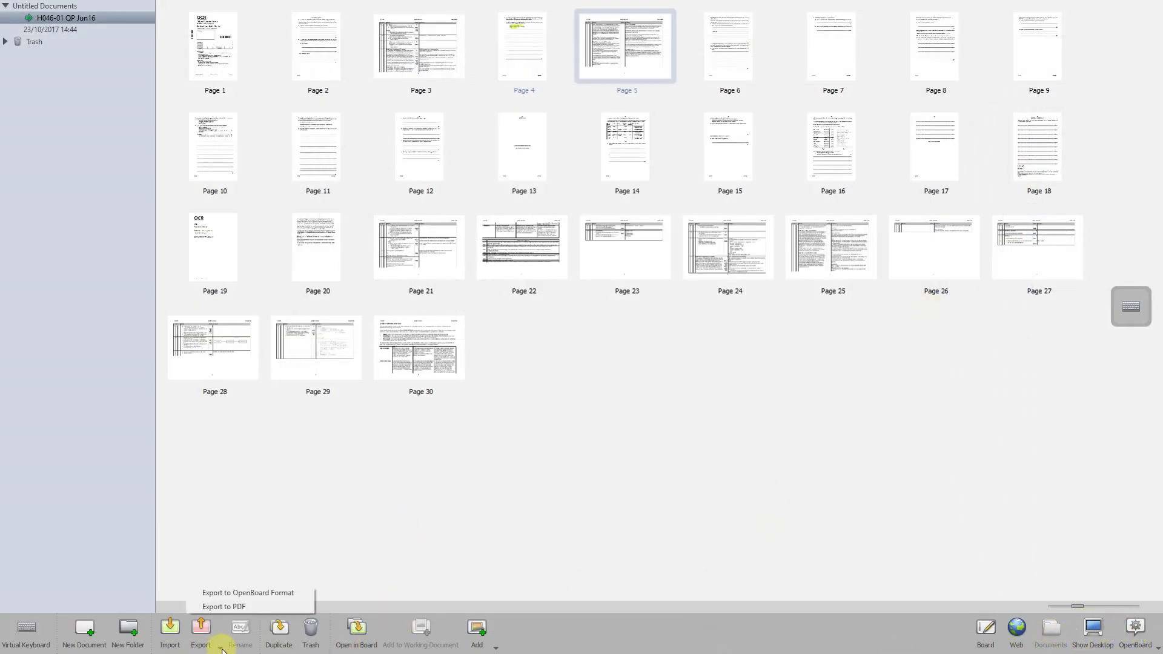
click(242, 594)
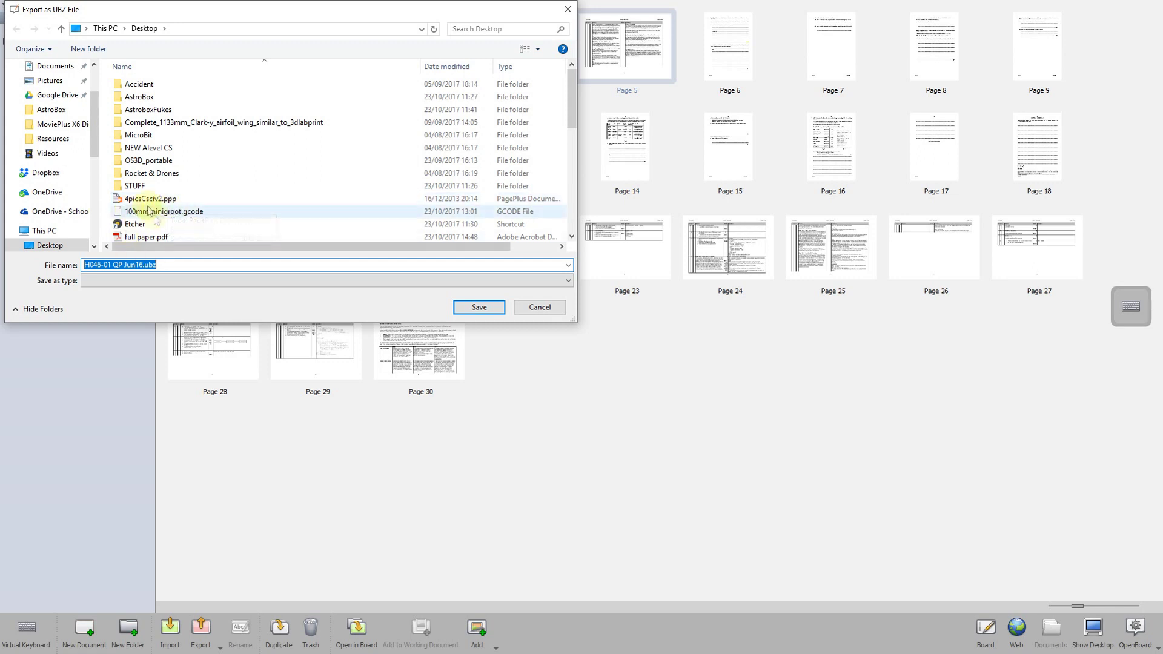
click(479, 307)
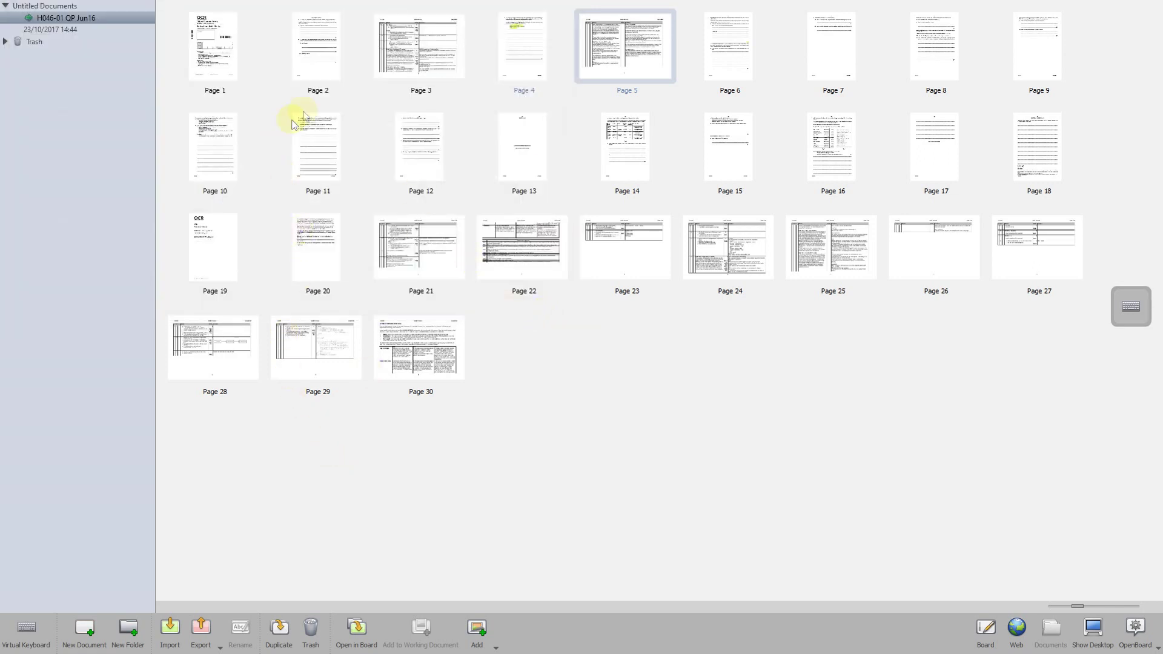